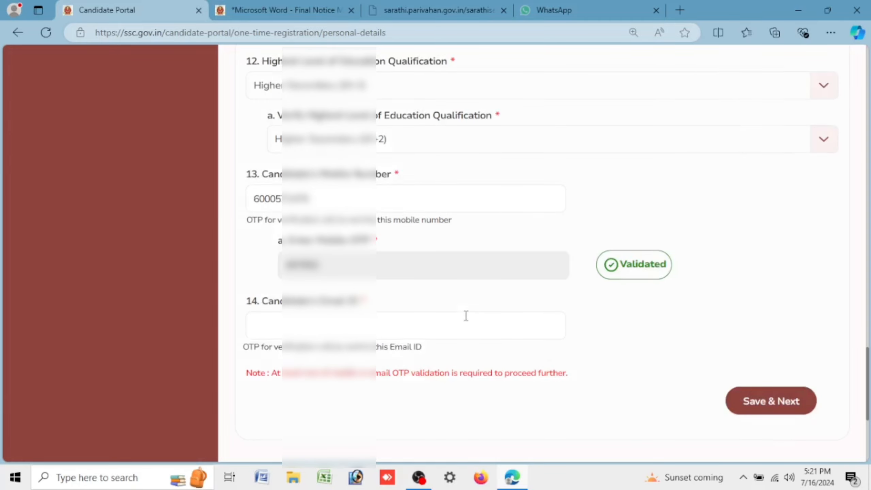
# Step: Enter the candidate's e-mail address in the Email ID field
pyautogui.click(462, 320)
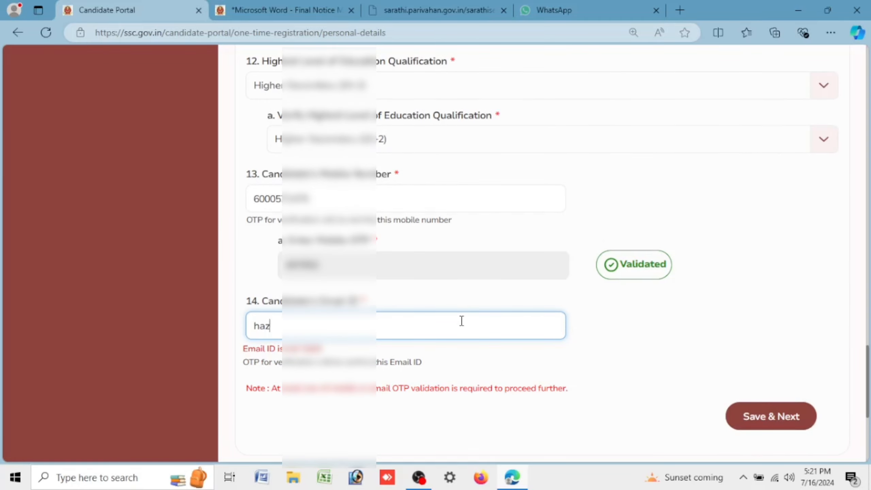
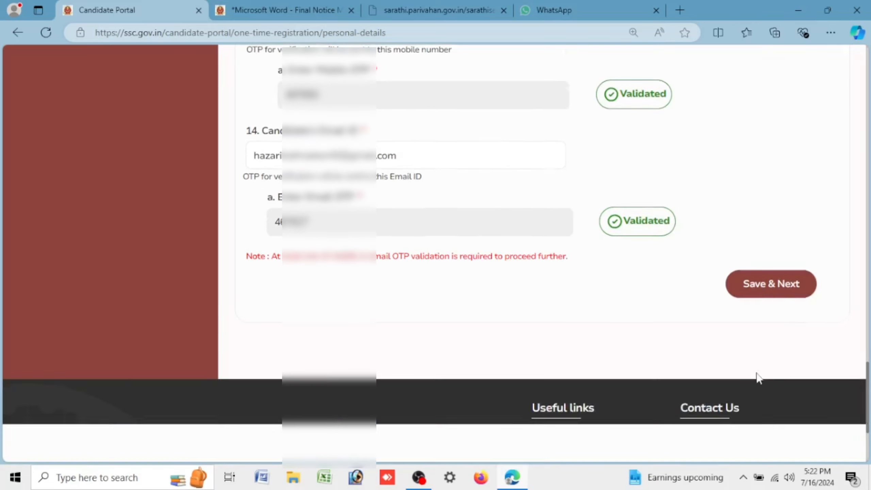
# Step: Save the personal details and note the newly issued registration number
pyautogui.click(769, 285)
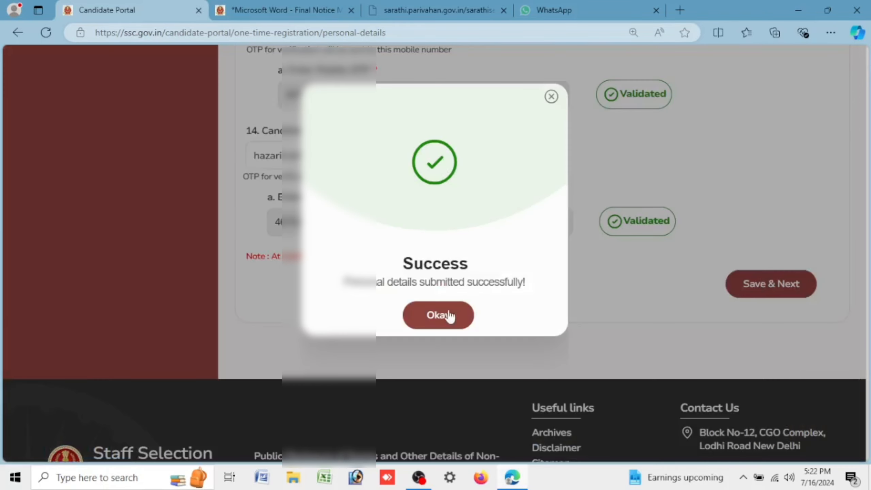
pyautogui.click(446, 312)
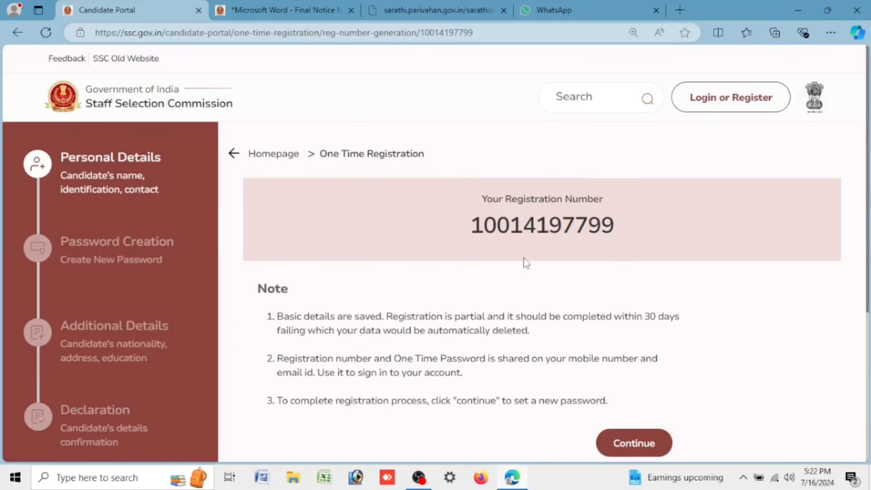
pyautogui.moveTo(472, 225); pyautogui.dragTo(646, 225)
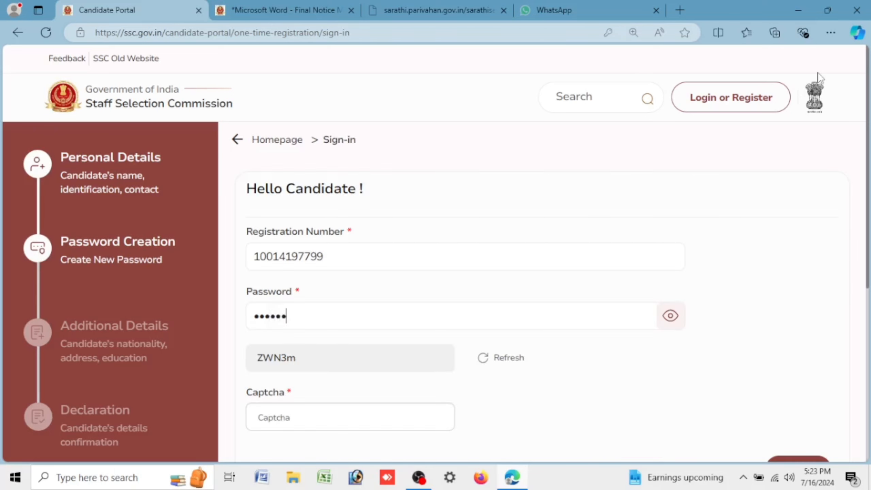
# Step: Sign in with the registration number, password and the captcha code
pyautogui.click(668, 317)
pyautogui.click(668, 317)
pyautogui.click(326, 425)
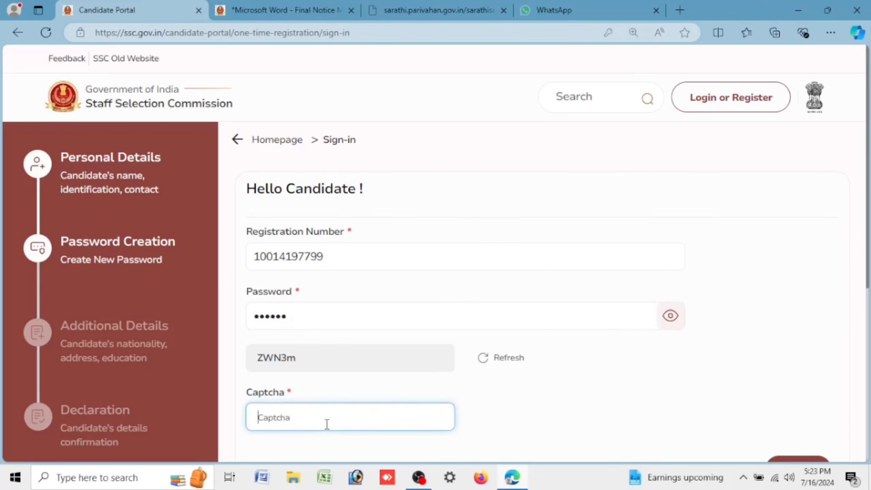
pyautogui.write('ZWN3m')
pyautogui.scroll(-5, 583, 429)
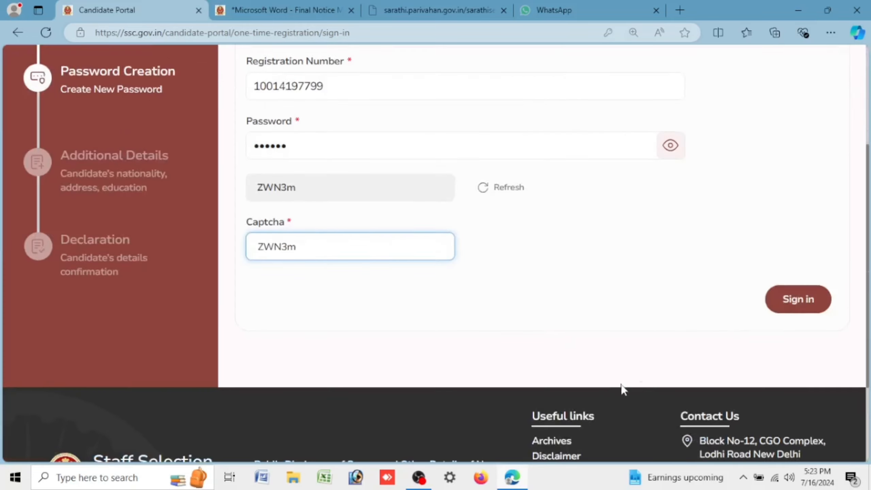
pyautogui.click(790, 301)
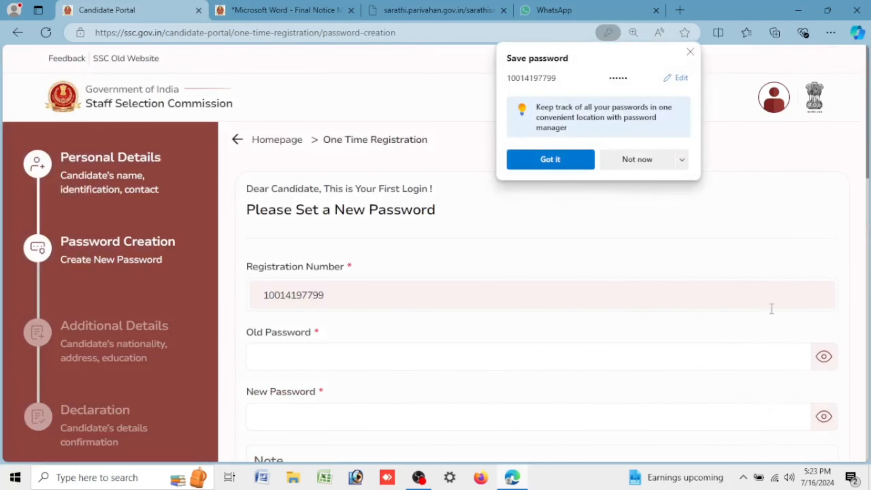
# Step: Decline saving the browser password and enter the current first-login password
pyautogui.click(642, 166)
pyautogui.click(436, 349)
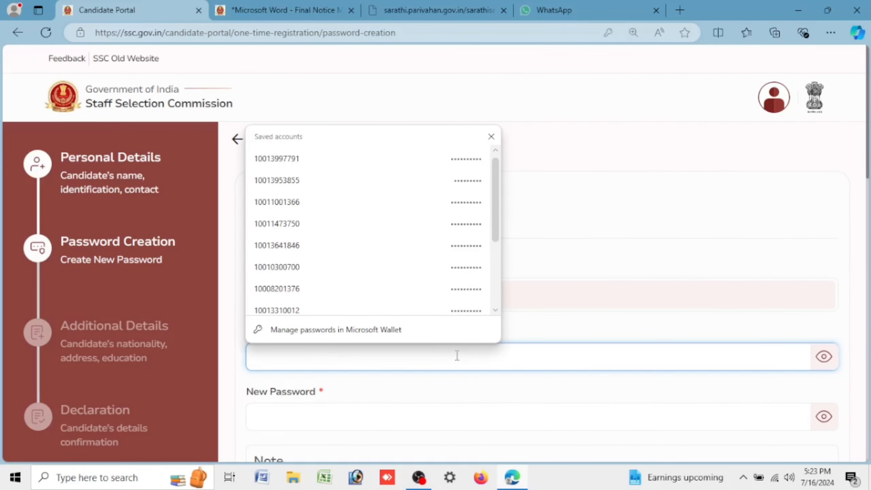
pyautogui.write('aa')
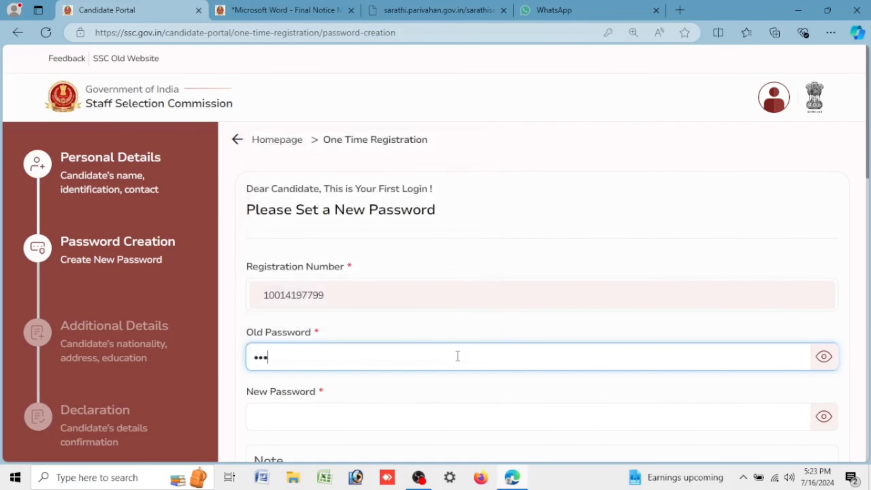
pyautogui.write('aaaa')
pyautogui.scroll(-5, 491, 336)
# Step: Set a new password meeting all rules and fill in the captcha code
pyautogui.click(329, 82)
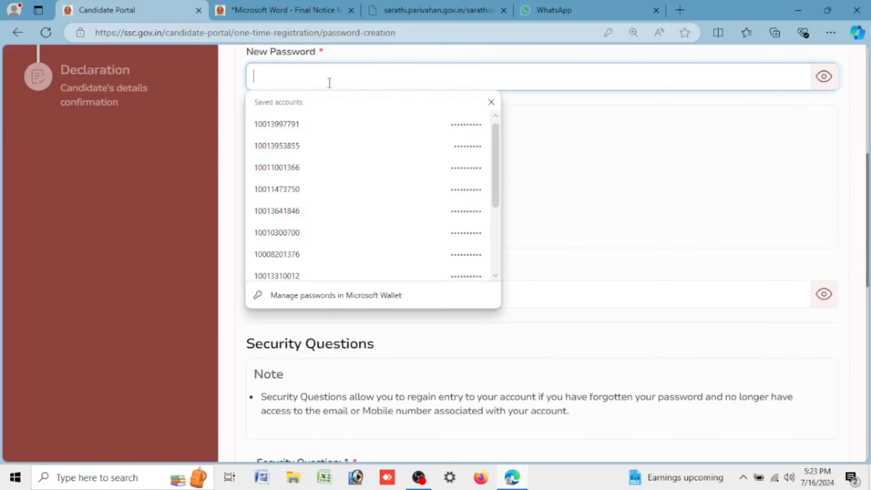
pyautogui.write('Aaa')
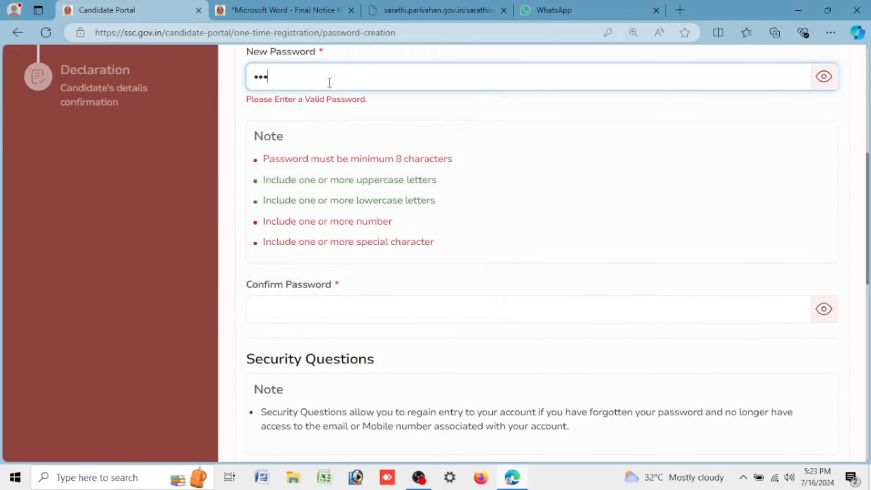
pyautogui.hotkey('ctrl', 'a')
pyautogui.write('Aaaaaa@1234')
pyautogui.press('Tab')
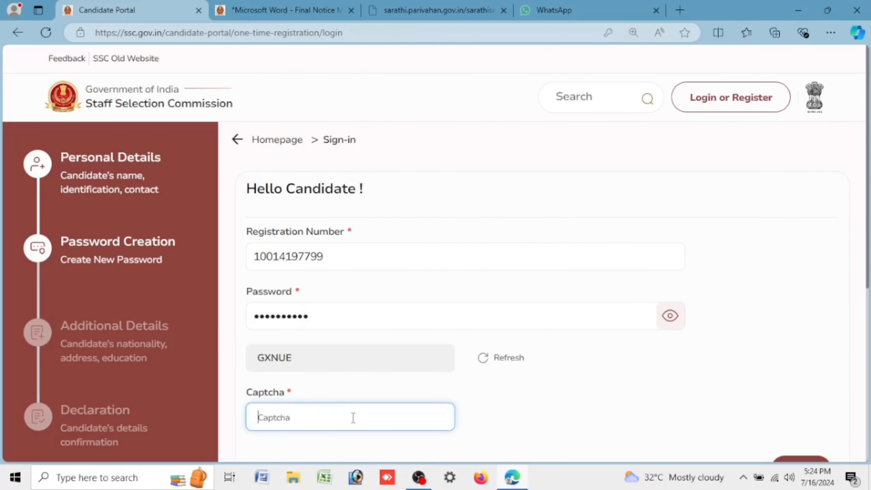
pyautogui.write('GXNUE')
pyautogui.scroll(-5, 748, 367)
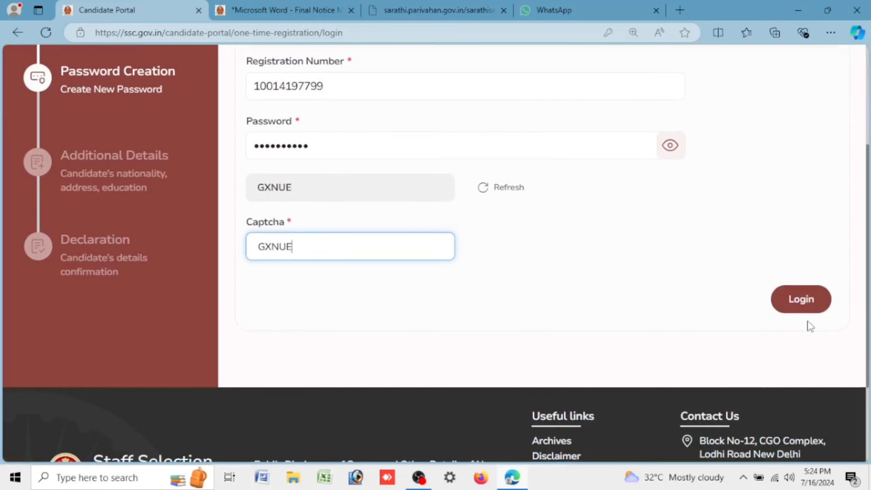
# Step: Log in with the new password and set category EWS and nationality Citizen of India
pyautogui.click(807, 293)
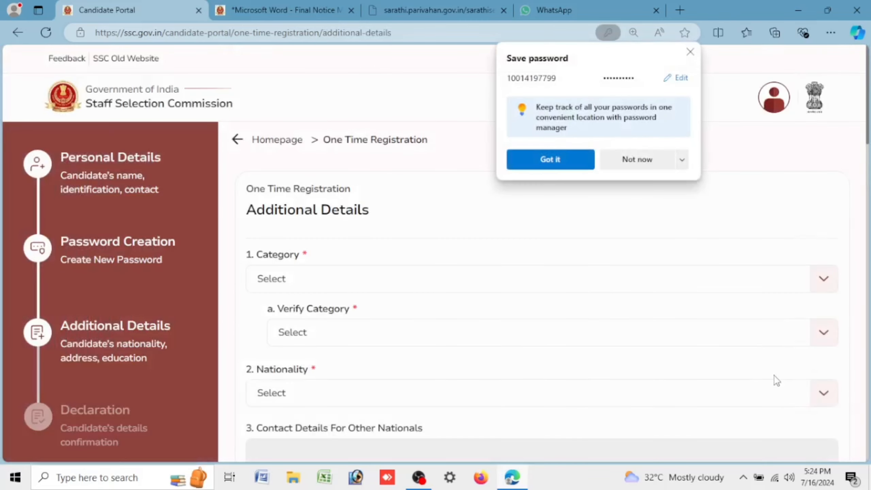
pyautogui.click(650, 166)
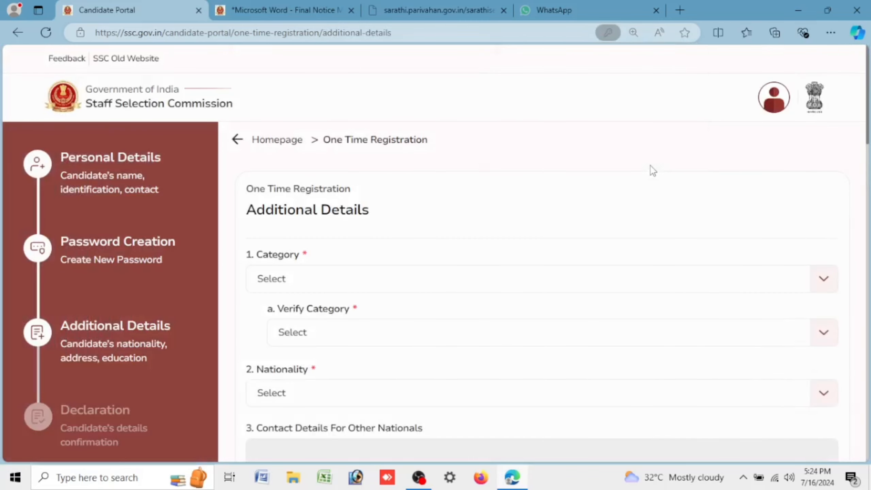
pyautogui.moveTo(258, 252); pyautogui.dragTo(301, 254)
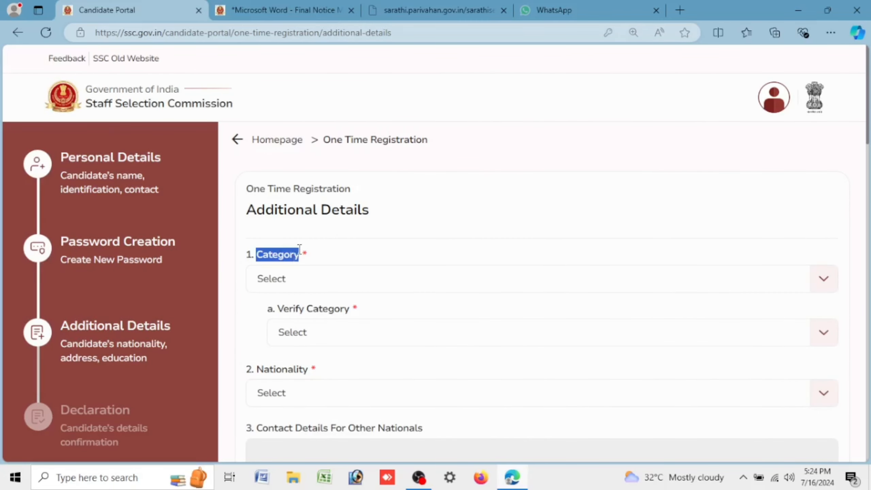
pyautogui.click(294, 279)
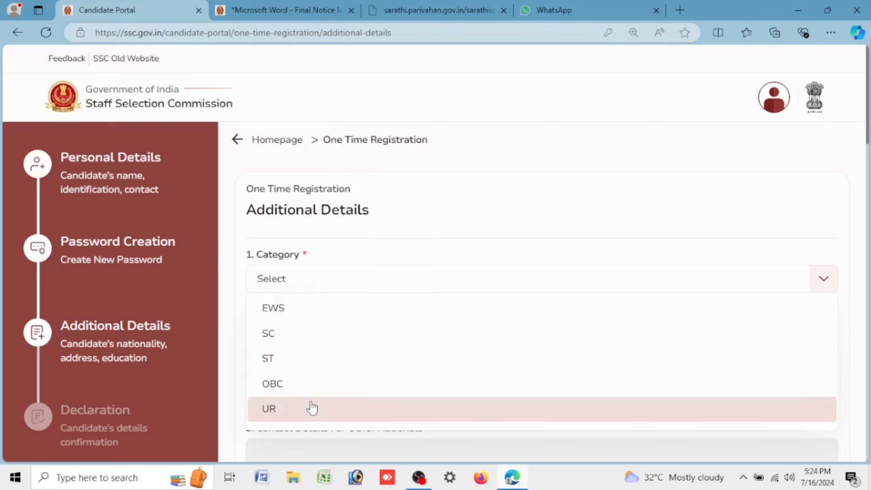
pyautogui.click(309, 307)
pyautogui.scroll(-5, 324, 234)
pyautogui.click(324, 234)
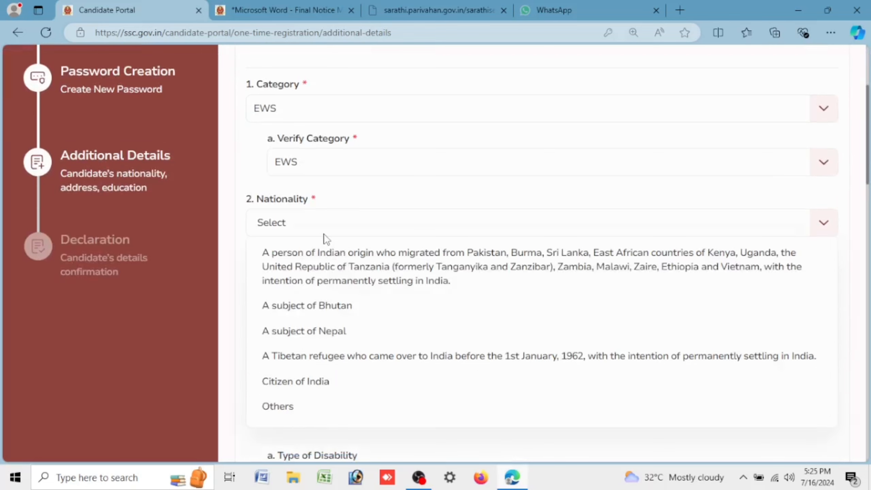
pyautogui.click(355, 391)
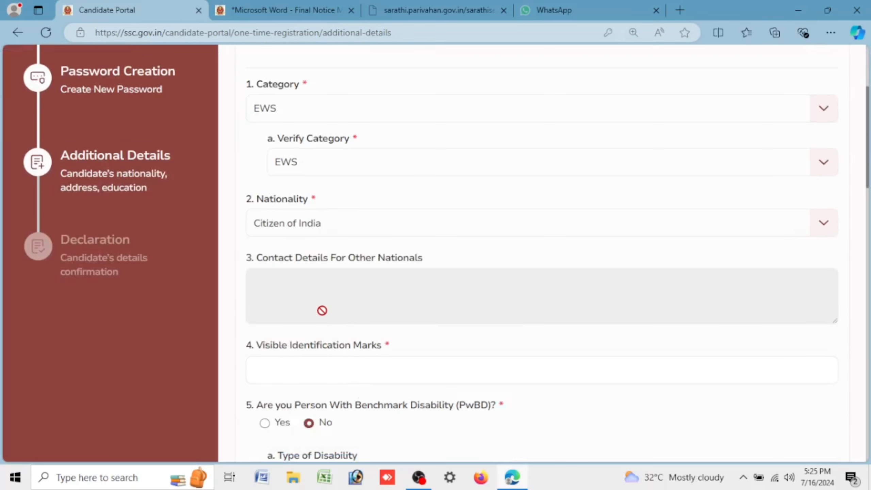
# Step: Enter NO for the visible identification marks
pyautogui.scroll(-5, 321, 310)
pyautogui.click(284, 209)
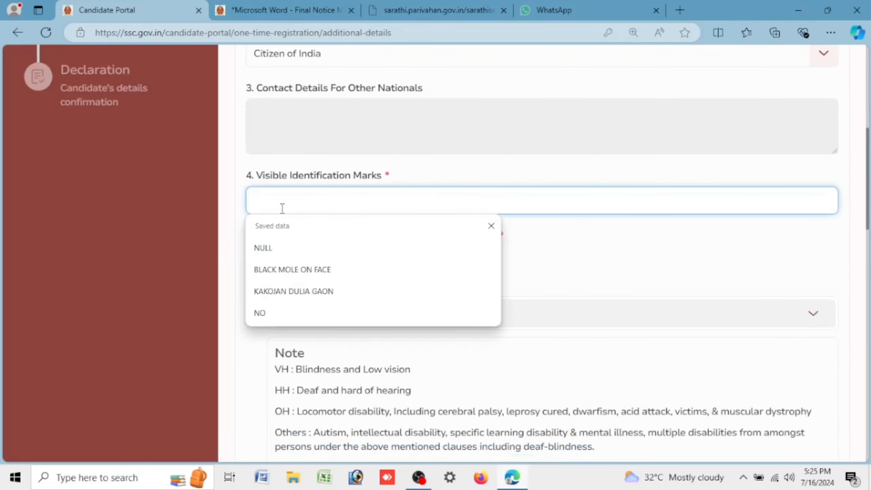
pyautogui.click(292, 312)
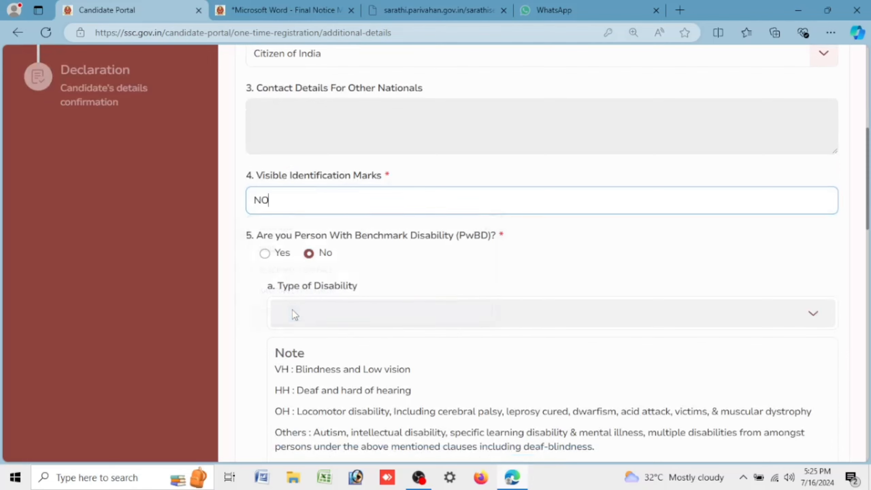
pyautogui.scroll(-10, 291, 295)
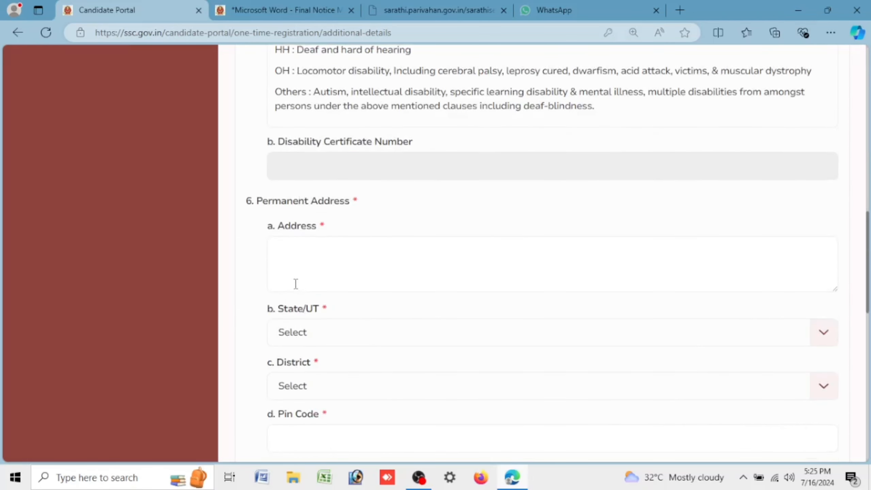
# Step: Enter the permanent address and PIN code, copy it as present address, and save
pyautogui.click(296, 274)
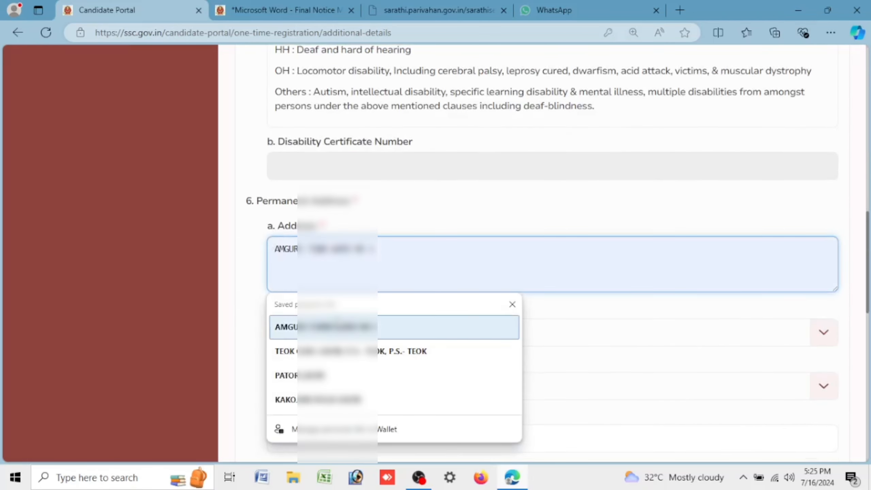
pyautogui.write('KOM')
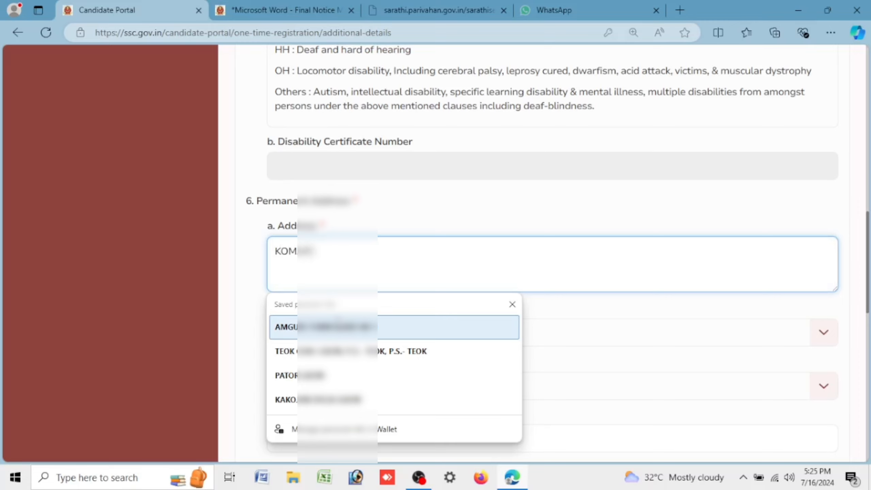
pyautogui.write('AR K')
pyautogui.press('Tab')
pyautogui.write('785107')
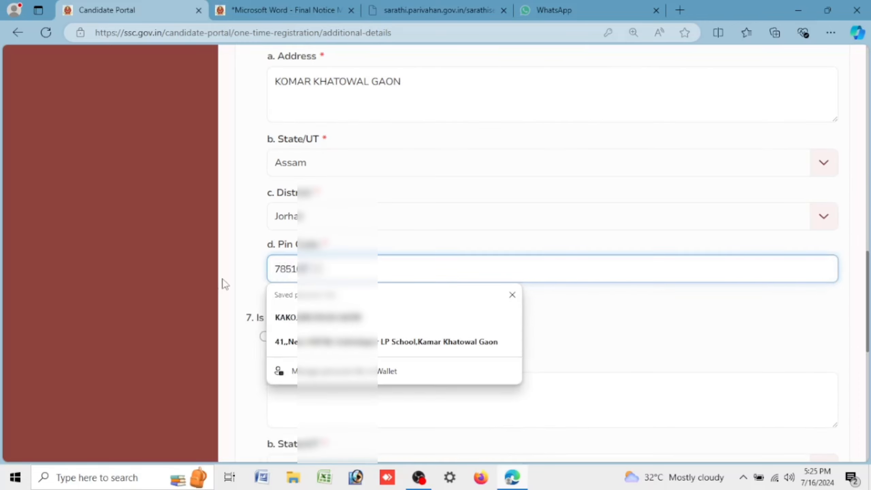
pyautogui.click(236, 274)
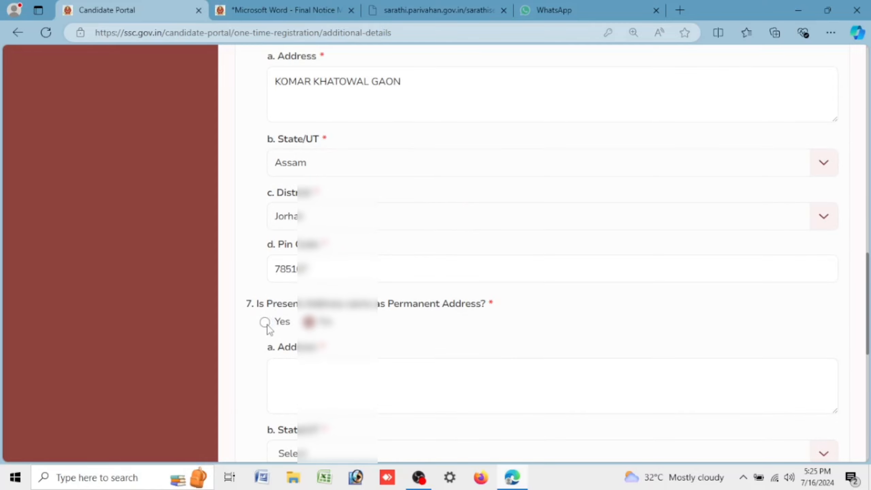
pyautogui.click(266, 325)
pyautogui.scroll(-10, 491, 339)
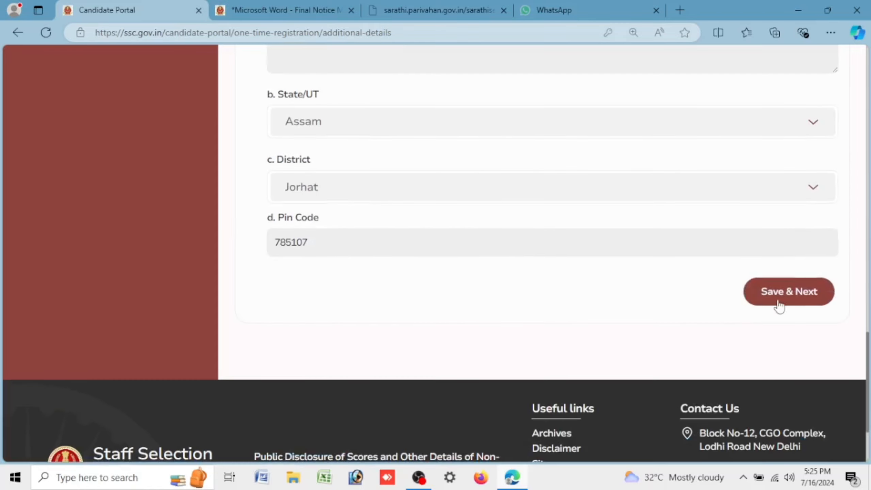
pyautogui.click(778, 304)
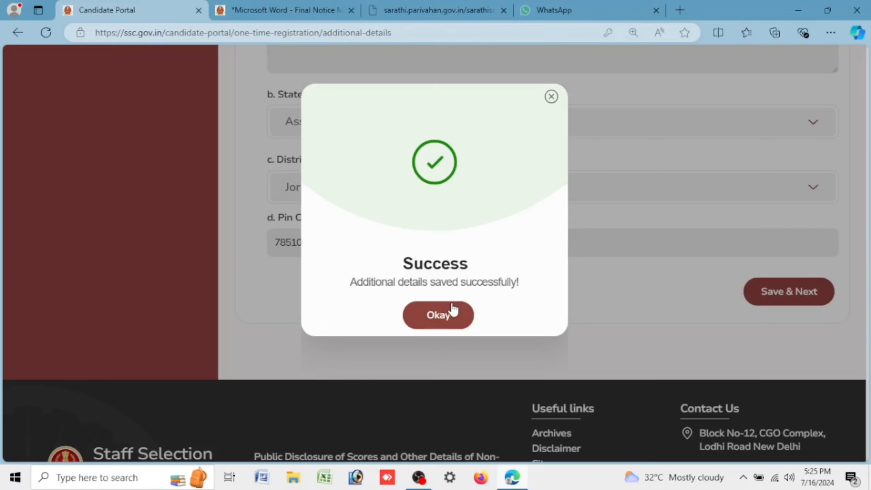
pyautogui.click(452, 311)
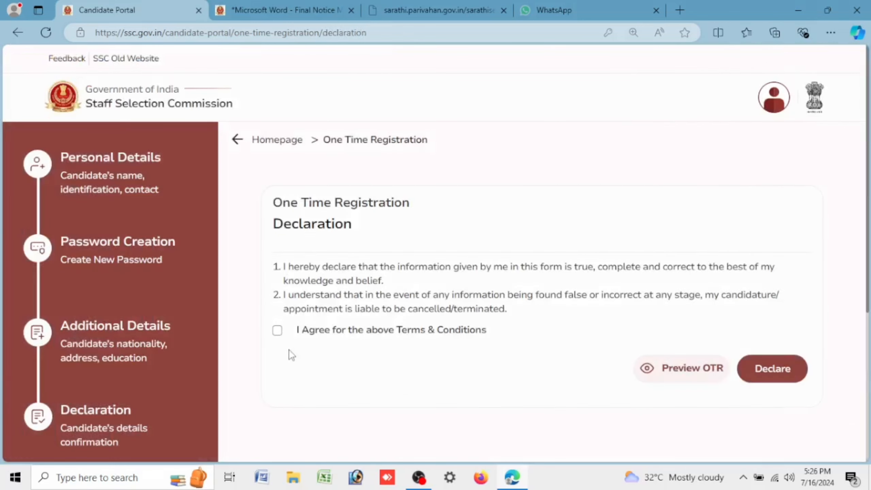
# Step: Accept the 'I Agree' terms, preview the OTR details, then declare and acknowledge success
pyautogui.click(277, 330)
pyautogui.moveTo(296, 333); pyautogui.dragTo(521, 342)
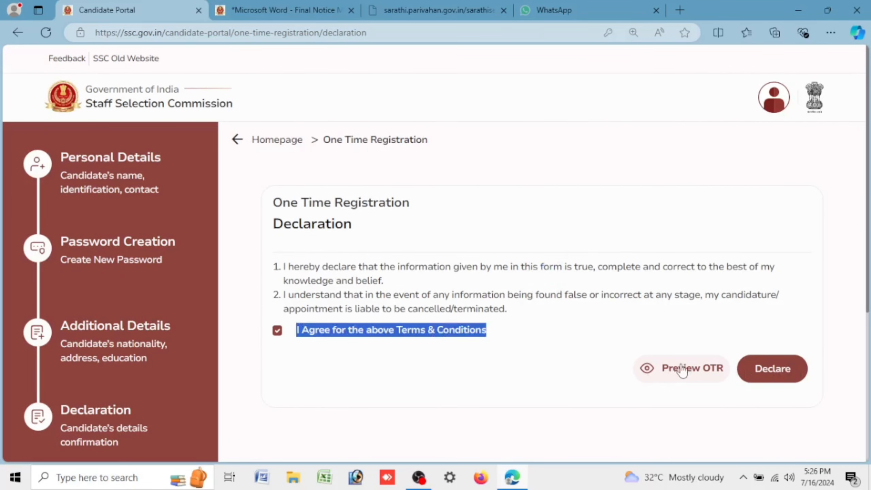
pyautogui.click(685, 377)
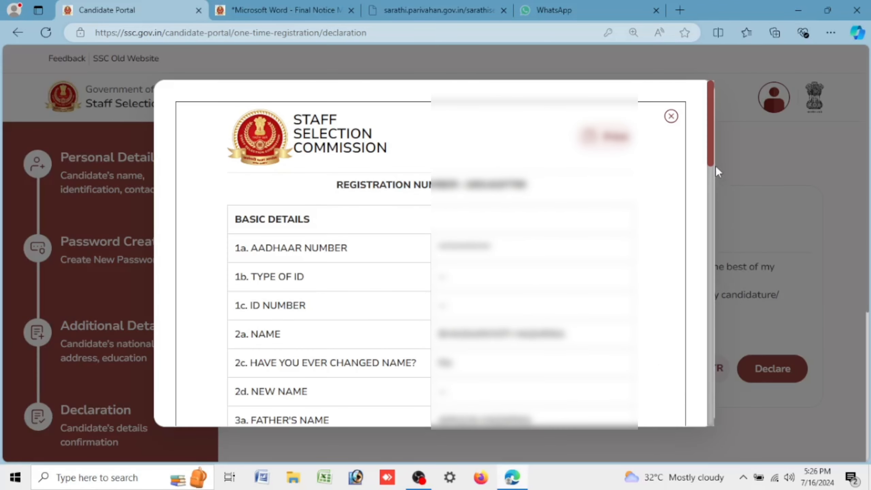
pyautogui.moveTo(708, 153); pyautogui.dragTo(713, 187)
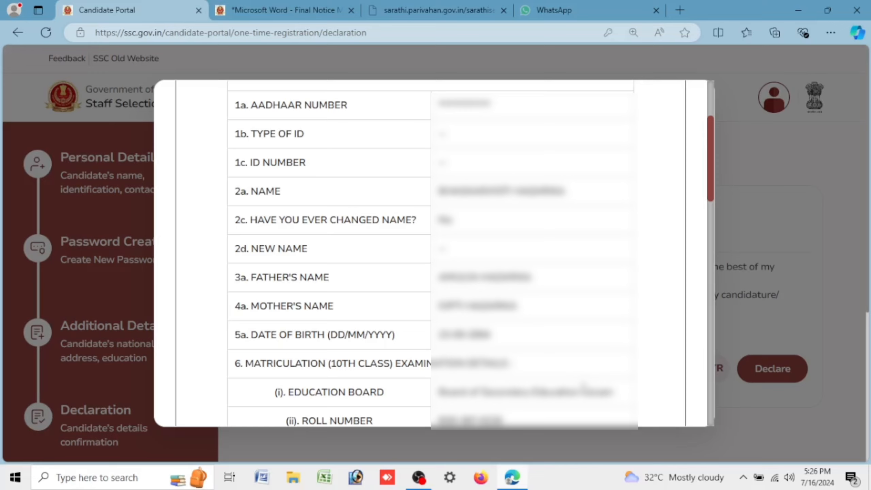
pyautogui.click(770, 360)
pyautogui.click(770, 360)
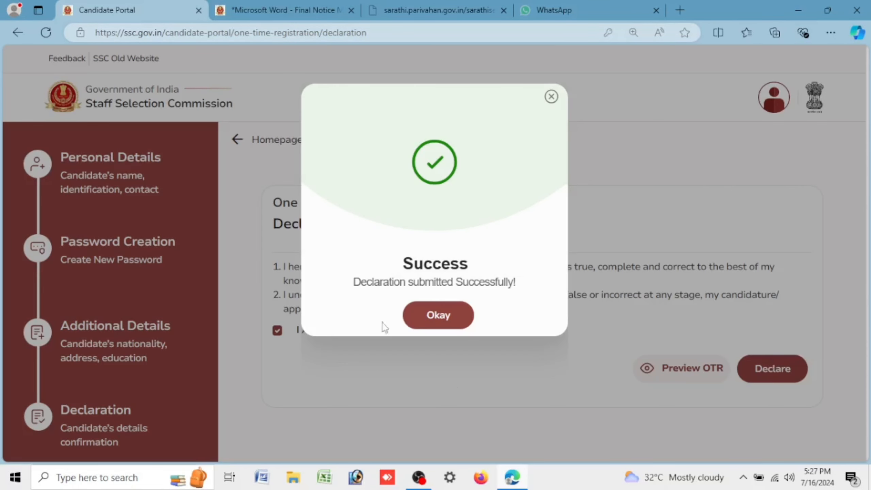
pyautogui.click(424, 328)
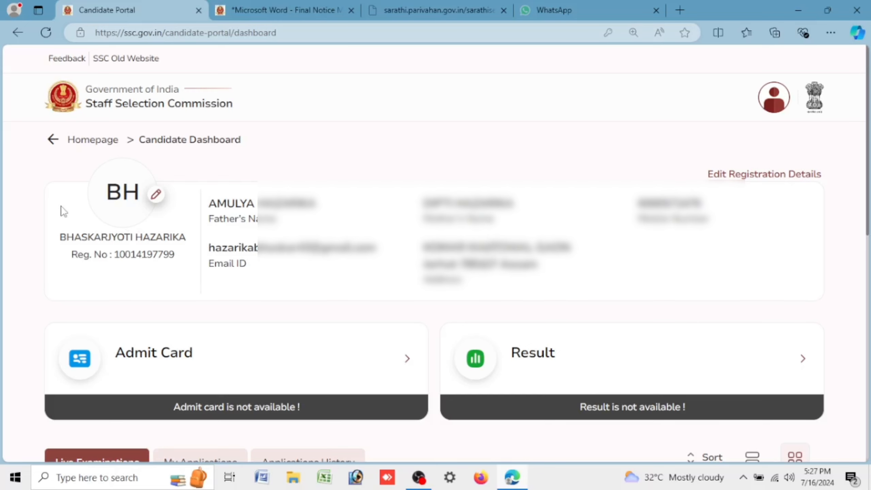
pyautogui.scroll(-5, 63, 211)
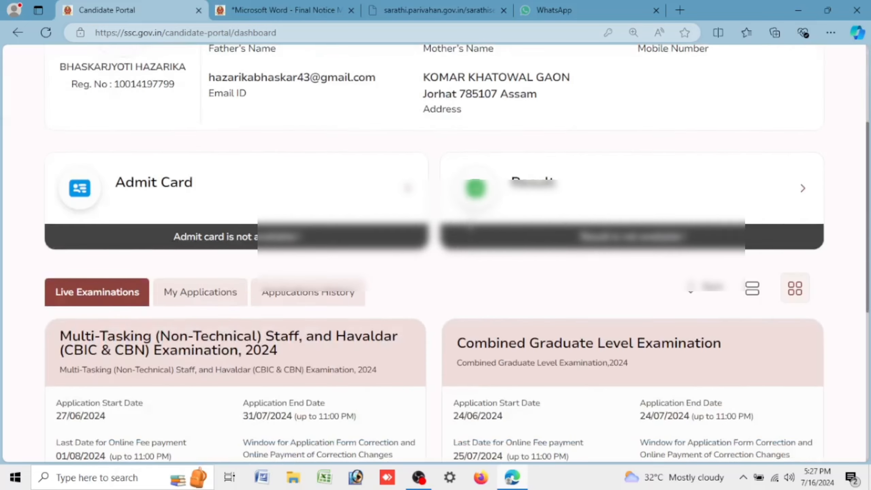
pyautogui.scroll(-5, 470, 227)
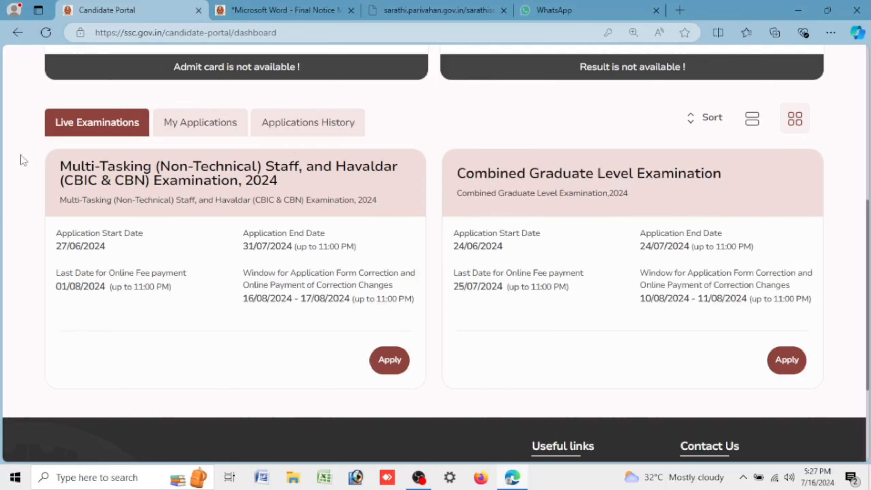
pyautogui.moveTo(60, 168); pyautogui.dragTo(155, 169)
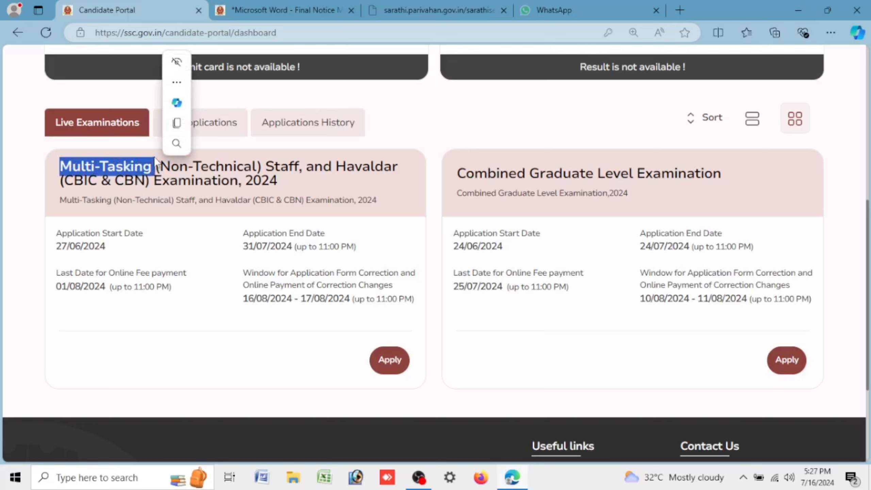
pyautogui.click(193, 174)
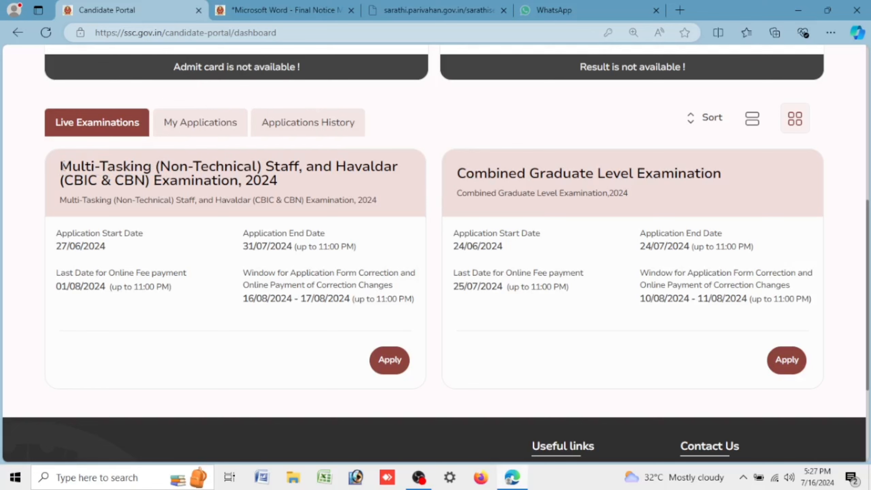
pyautogui.moveTo(64, 165); pyautogui.dragTo(315, 200)
pyautogui.click(487, 182)
pyautogui.moveTo(460, 173); pyautogui.dragTo(729, 171)
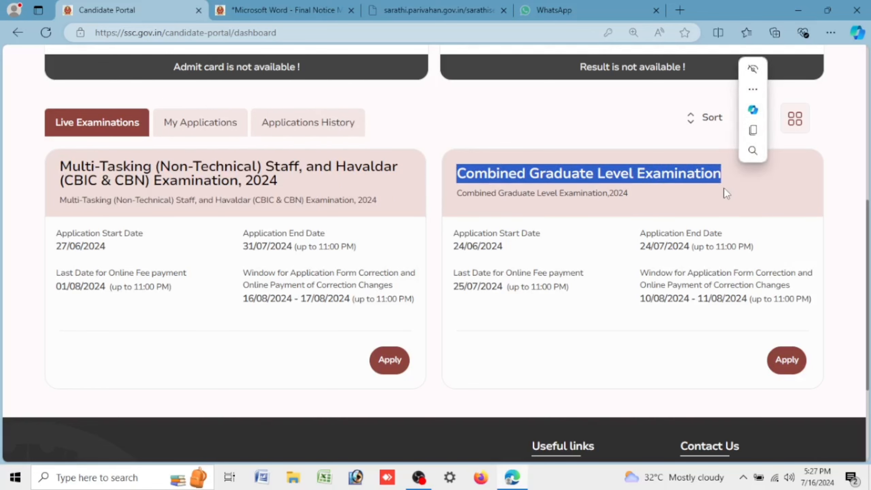
pyautogui.click(633, 182)
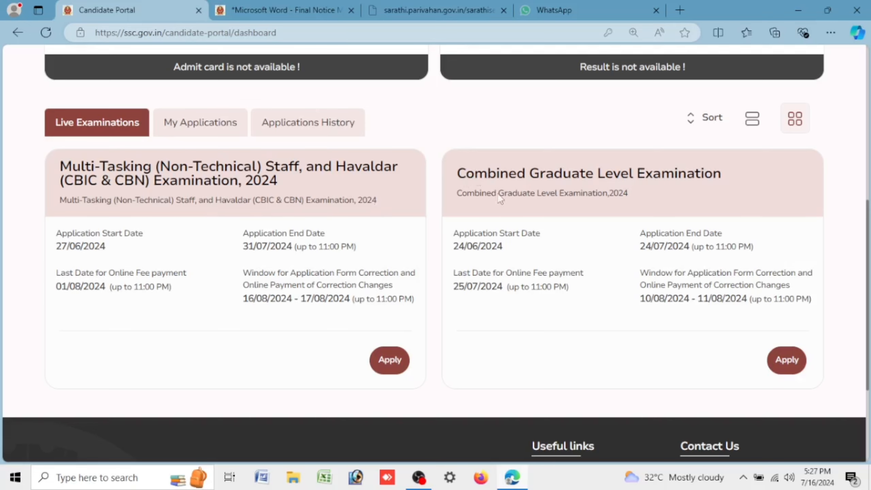
# Step: Apply for MTS 2024, open the form, review the prefilled Personal Details and save them
pyautogui.click(389, 360)
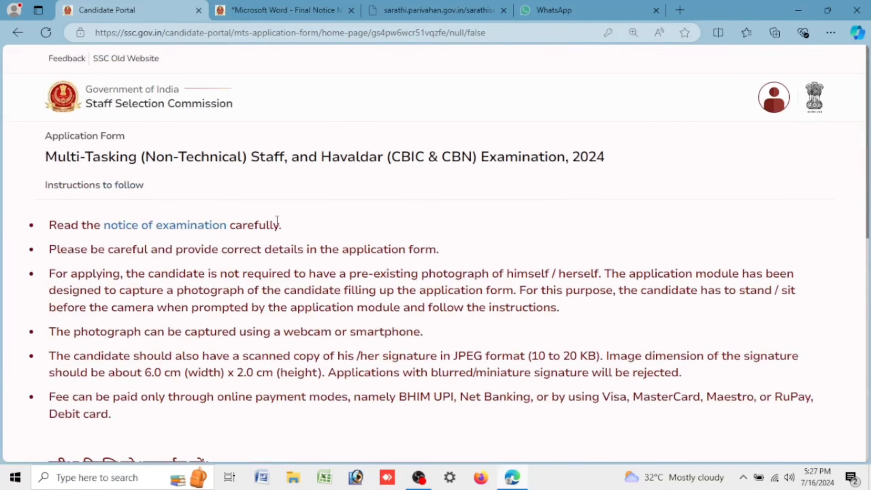
pyautogui.scroll(-10, 276, 219)
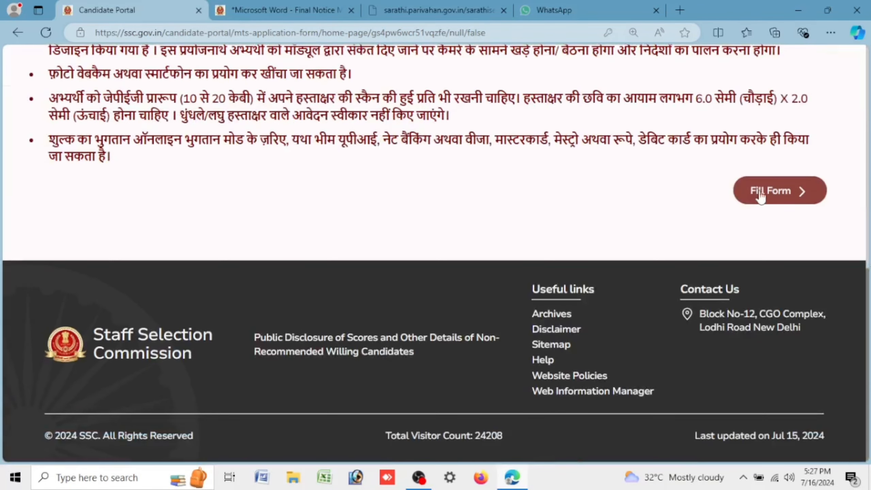
pyautogui.click(758, 191)
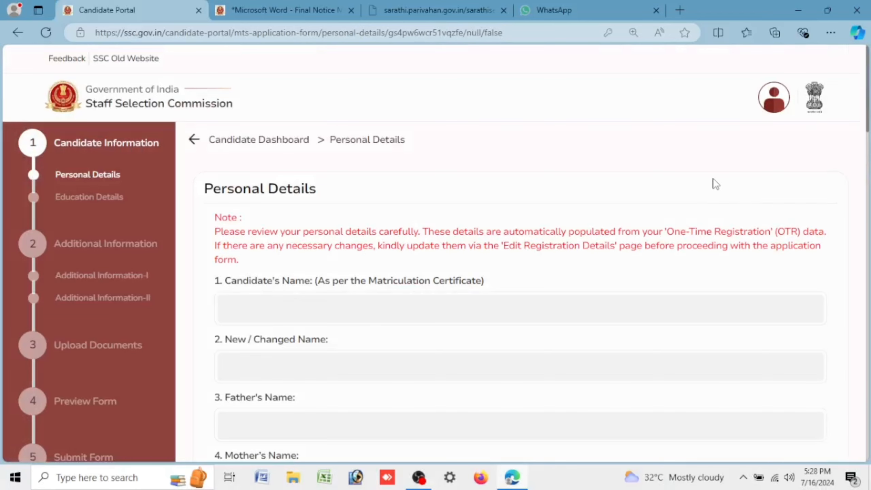
pyautogui.scroll(-15, 712, 179)
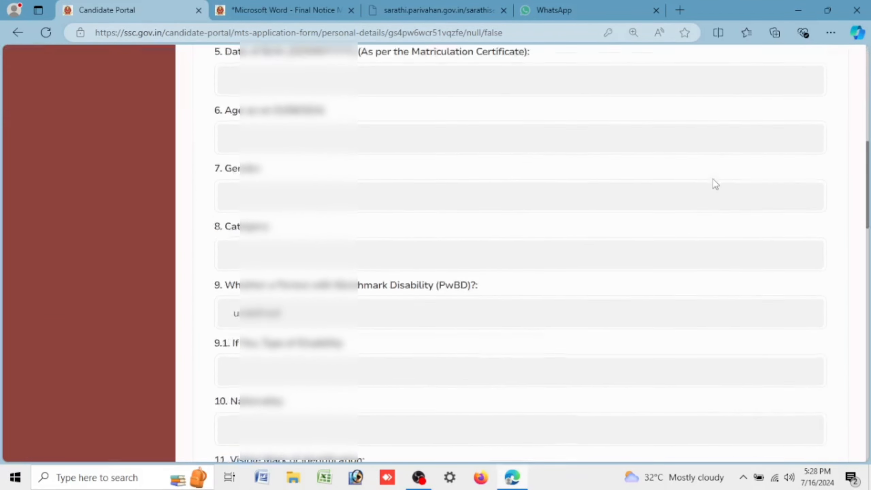
pyautogui.scroll(-12, 710, 181)
pyautogui.scroll(8, 708, 174)
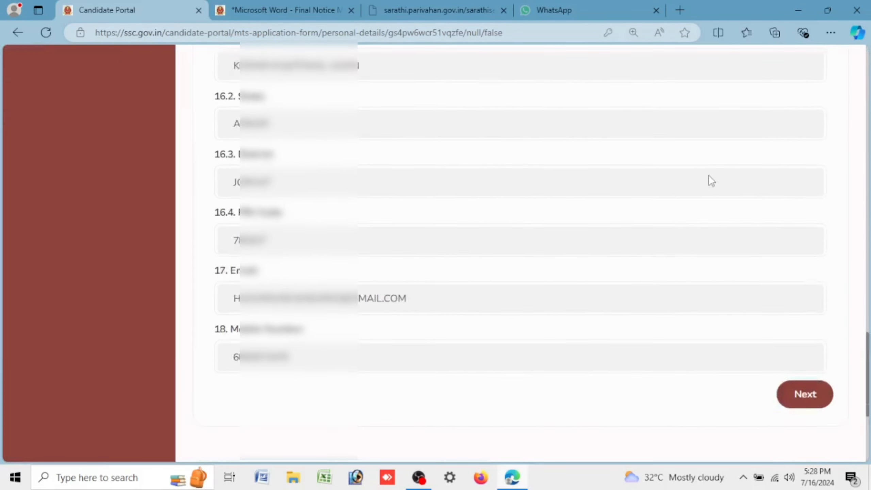
pyautogui.scroll(-10, 705, 169)
pyautogui.click(785, 271)
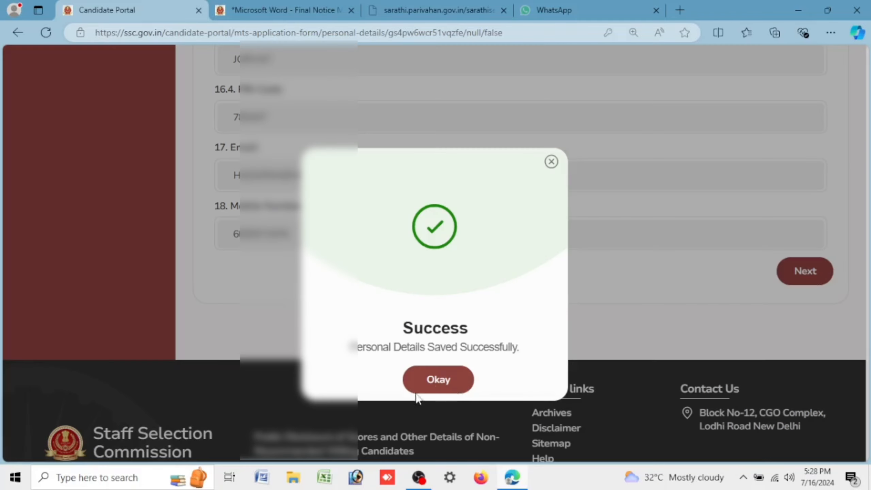
# Step: Choose Higher Secondary (10+2) as highest qualification, enter 50.66 percentage, and save
pyautogui.click(450, 382)
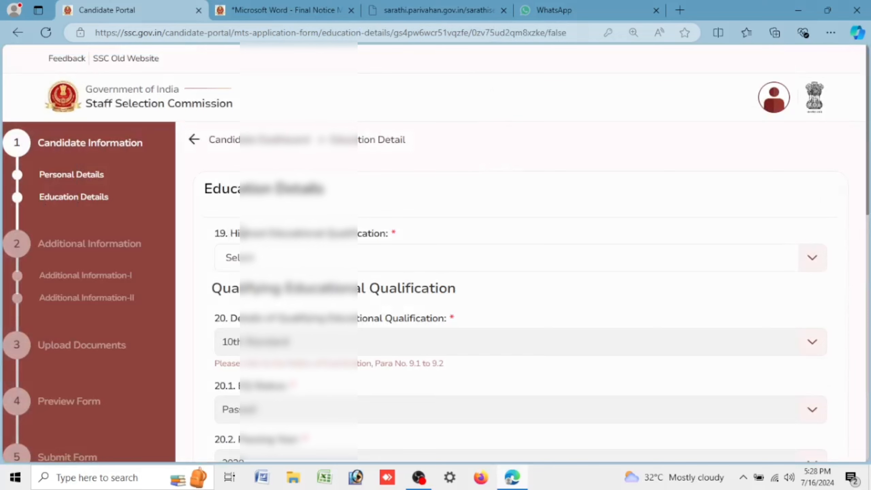
pyautogui.moveTo(229, 233); pyautogui.dragTo(410, 237)
pyautogui.click(301, 263)
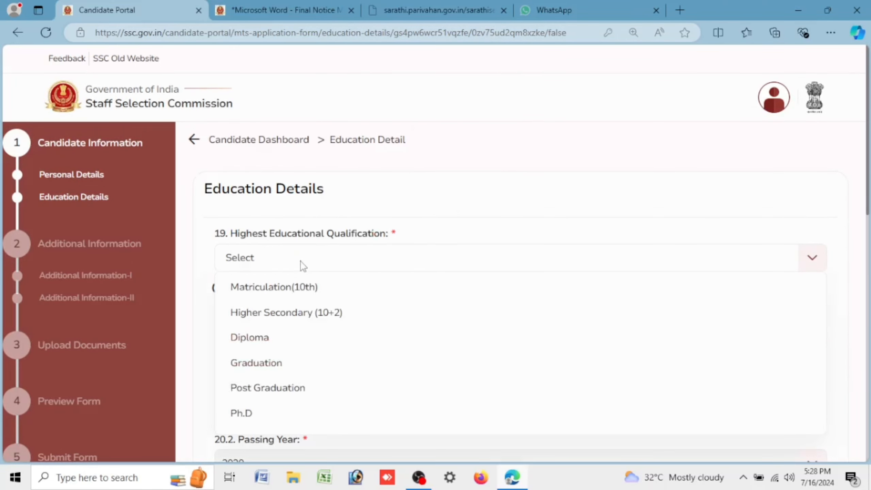
pyautogui.click(293, 320)
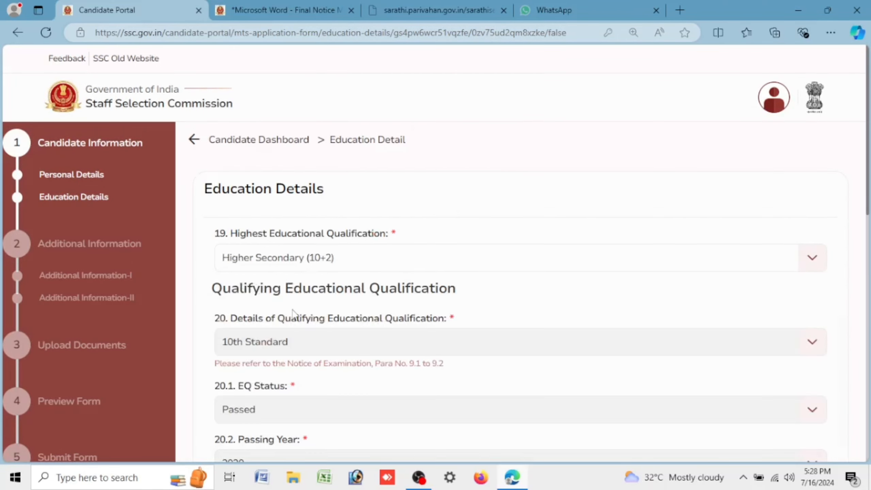
pyautogui.scroll(-10, 293, 312)
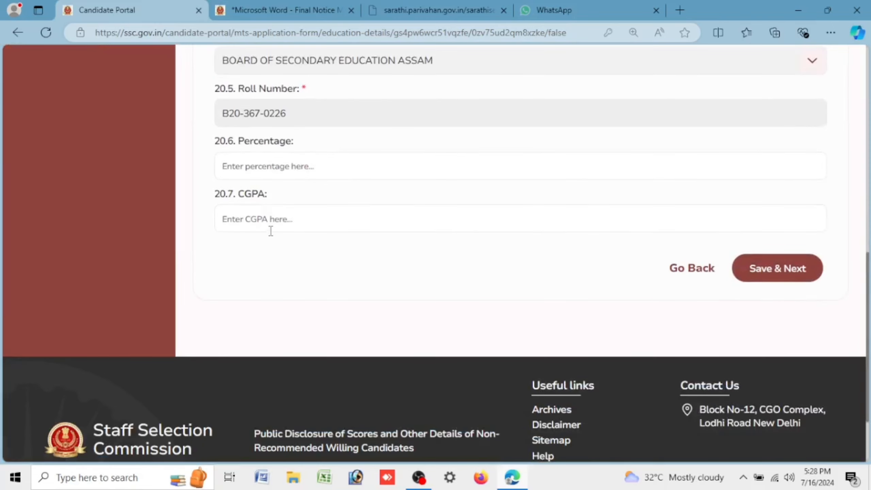
pyautogui.moveTo(234, 144); pyautogui.dragTo(305, 150)
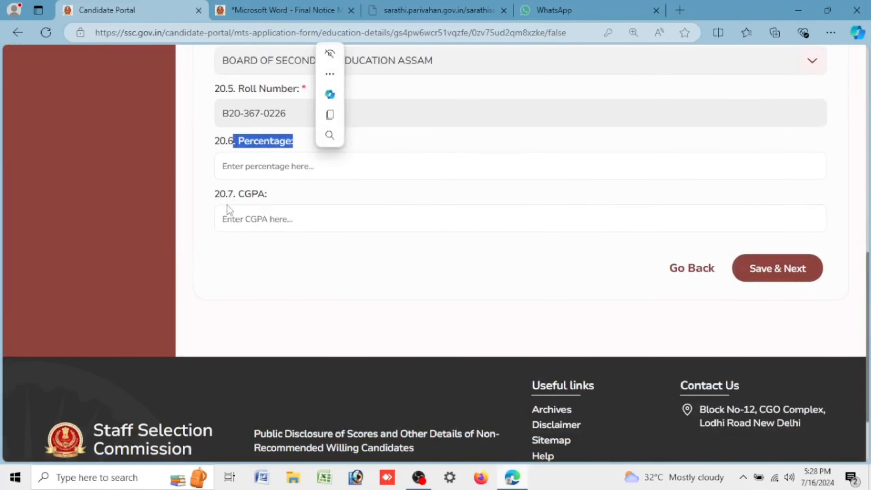
pyautogui.moveTo(232, 195); pyautogui.dragTo(277, 201)
pyautogui.click(253, 172)
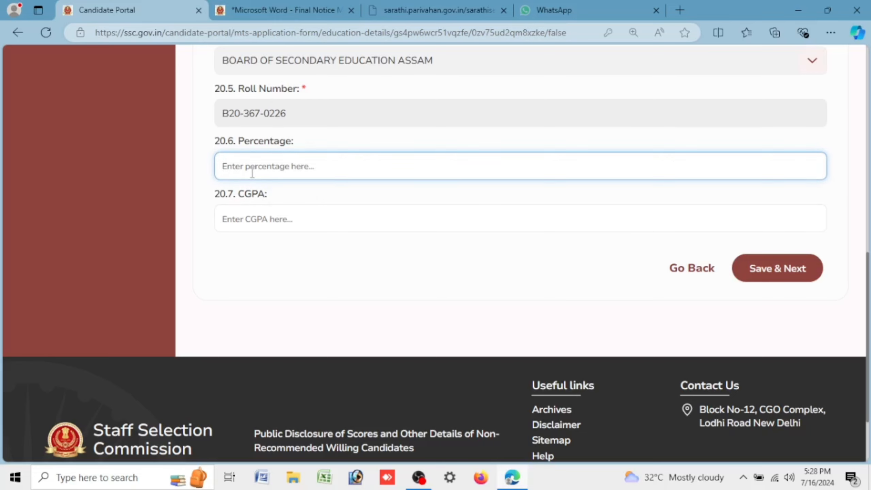
pyautogui.write('50.66')
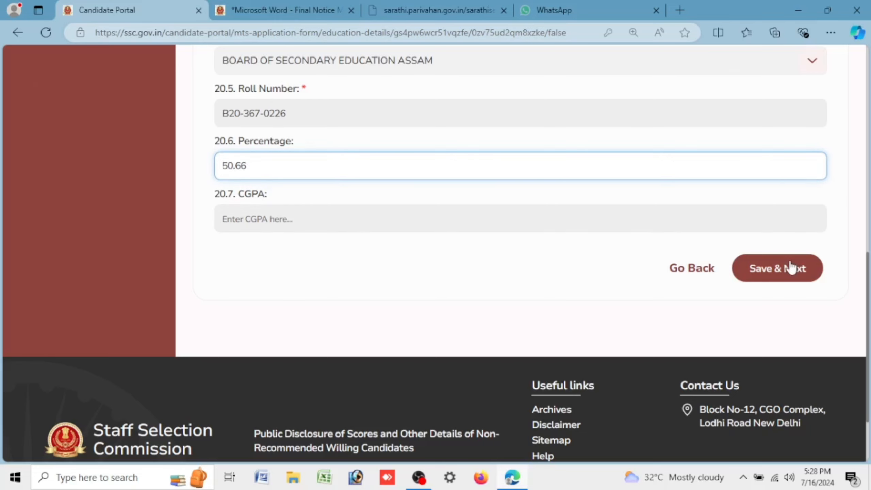
pyautogui.click(789, 264)
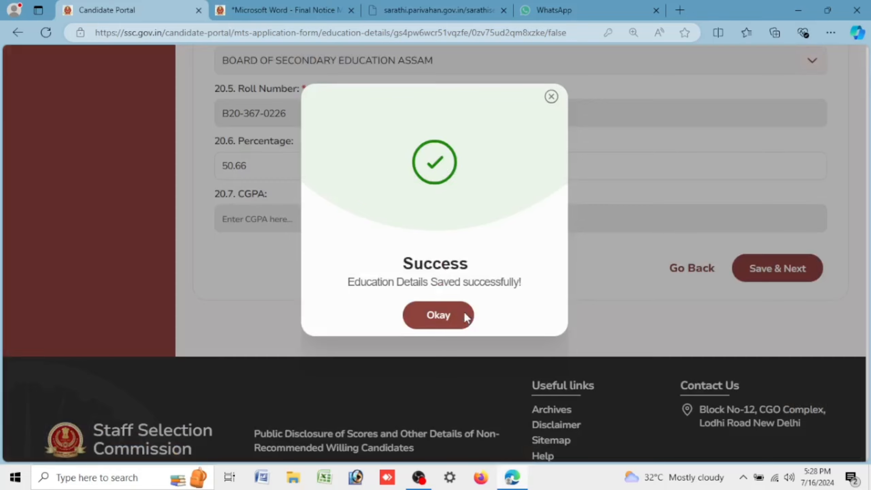
pyautogui.click(464, 312)
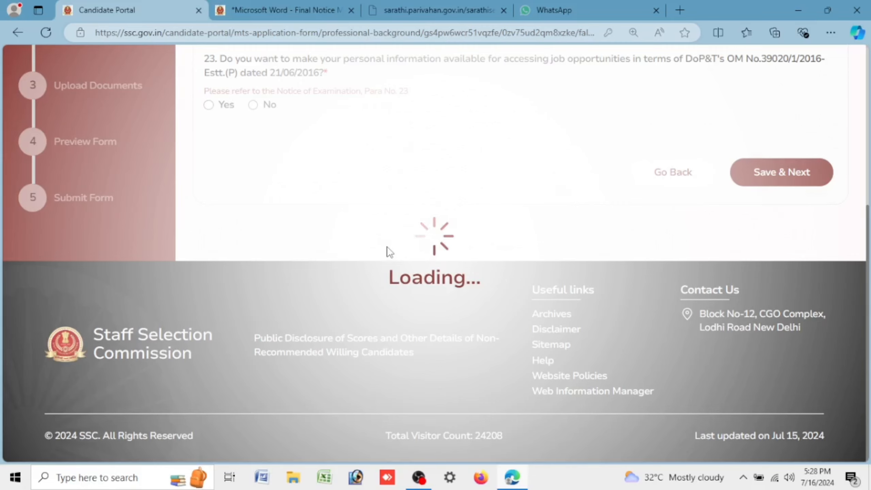
# Step: Save questions 21–23 answered No and acknowledge to reach Additional Information-II
pyautogui.scroll(3, 387, 249)
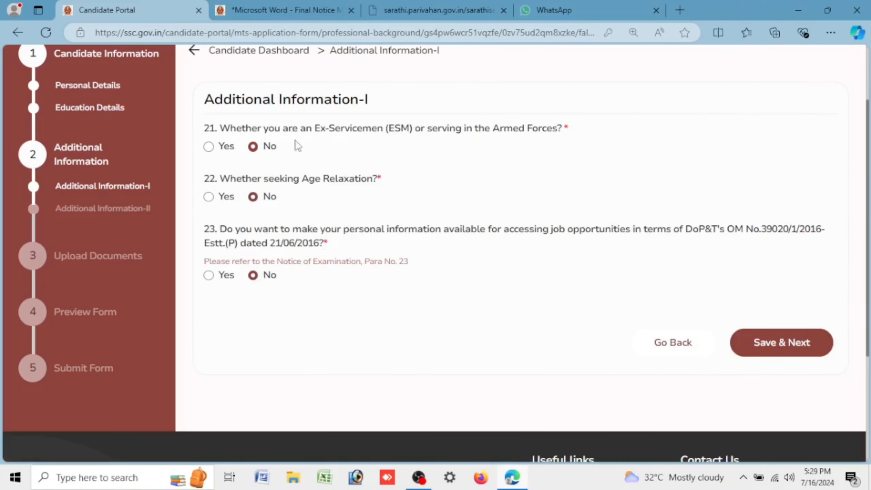
pyautogui.click(769, 342)
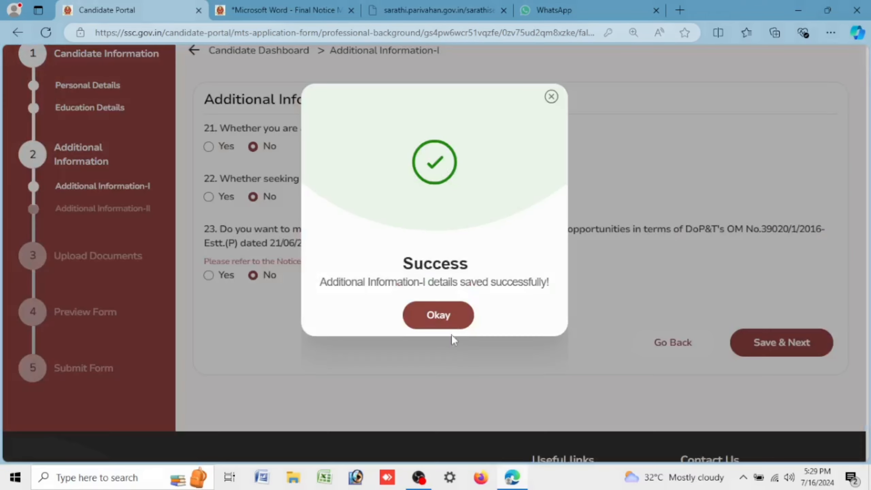
pyautogui.click(442, 315)
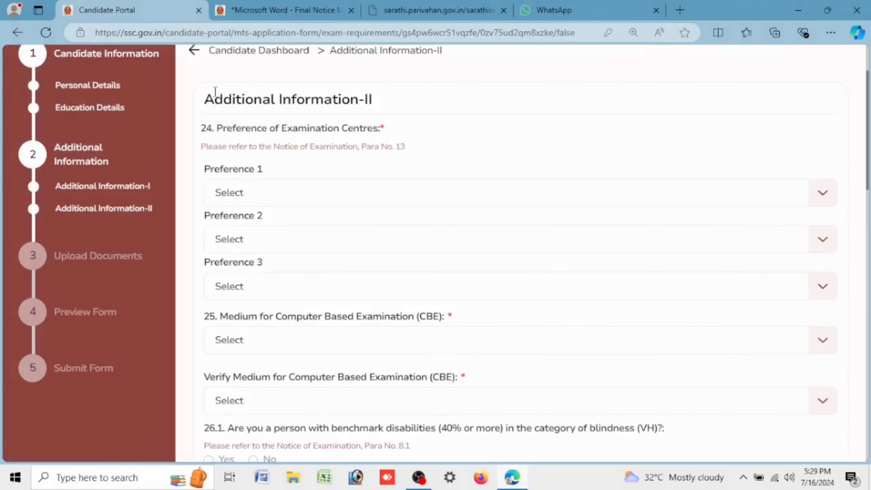
# Step: Choose NER-Jorhat (5107) as exam centre Preference 1
pyautogui.moveTo(202, 99); pyautogui.dragTo(420, 101)
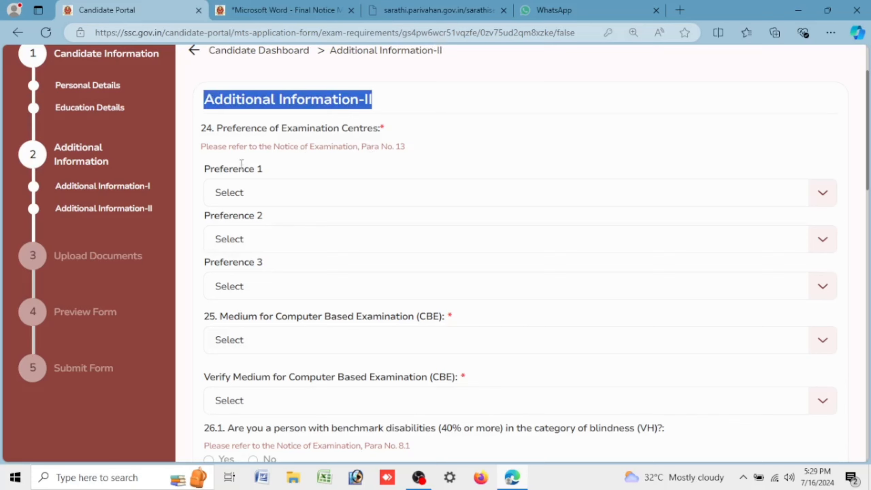
pyautogui.moveTo(219, 132); pyautogui.dragTo(385, 132)
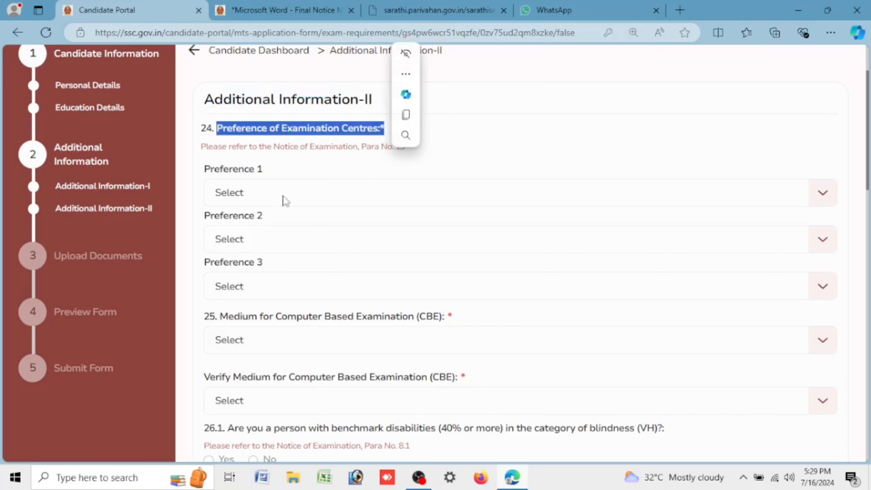
pyautogui.moveTo(211, 173); pyautogui.dragTo(290, 173)
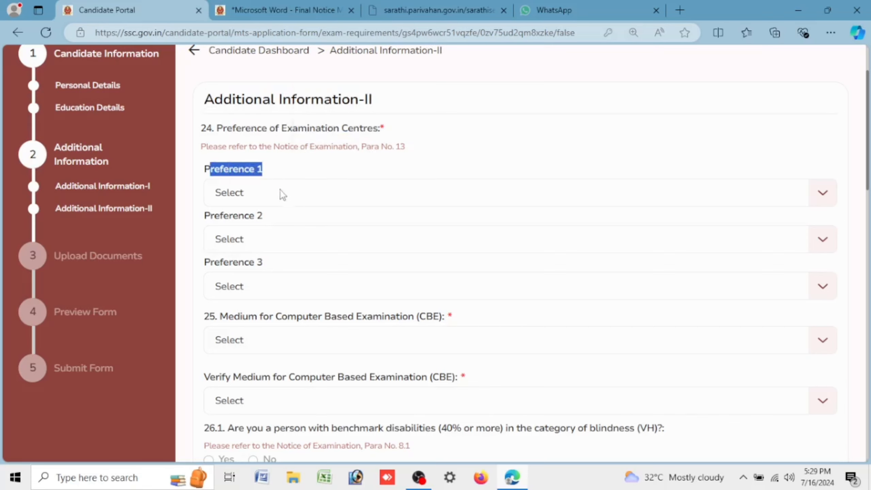
pyautogui.click(284, 198)
pyautogui.press('n')
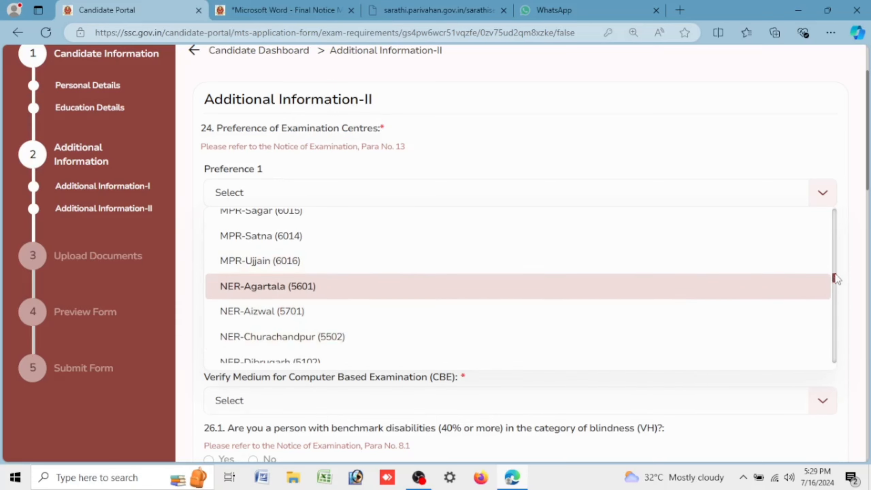
pyautogui.moveTo(835, 278); pyautogui.dragTo(834, 287)
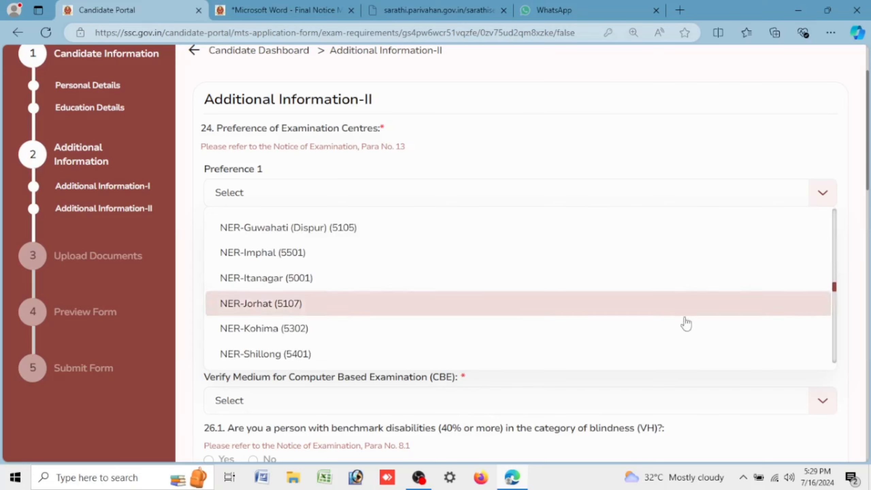
pyautogui.click(302, 310)
# Step: Set Preference 2 to NER-Dibrugarh (5102) and Preference 3 to NER-Guwahati (Dispur) (5105)
pyautogui.click(263, 248)
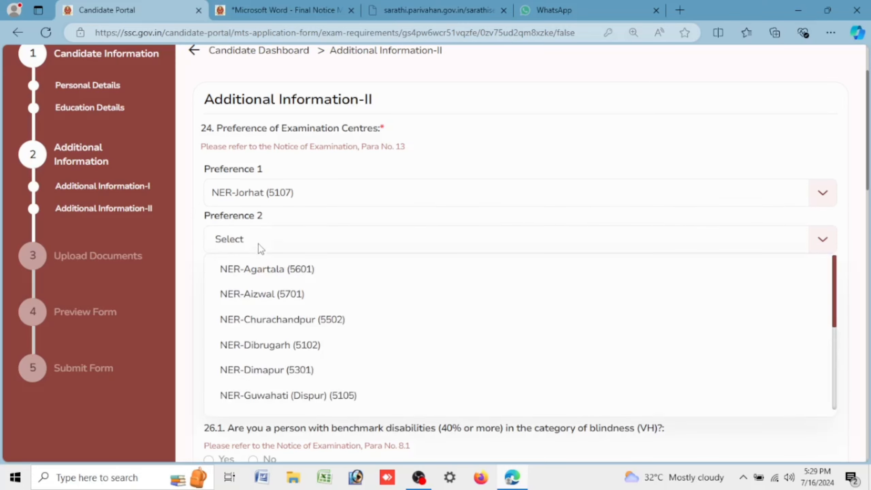
pyautogui.click(261, 380)
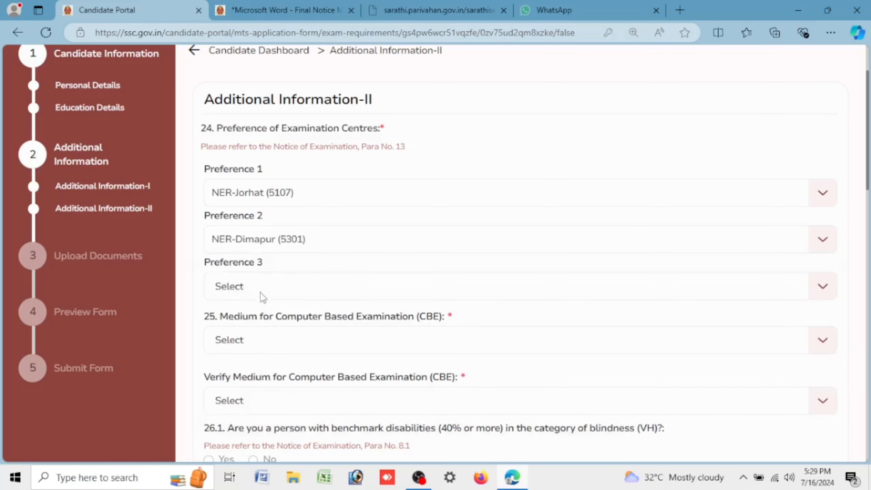
pyautogui.click(259, 239)
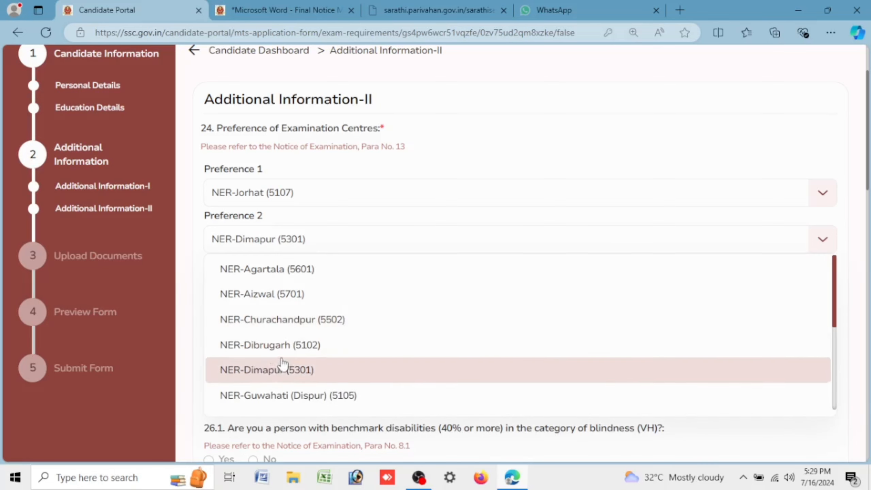
pyautogui.click(290, 344)
pyautogui.click(266, 285)
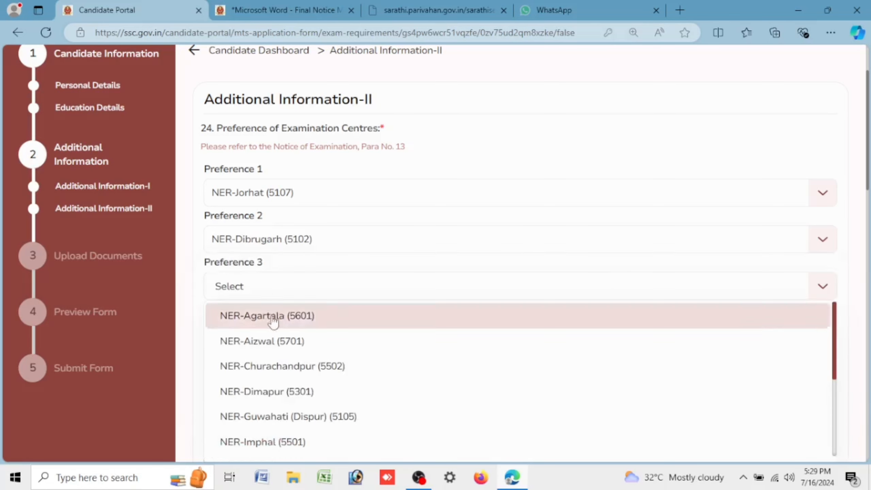
pyautogui.click(283, 421)
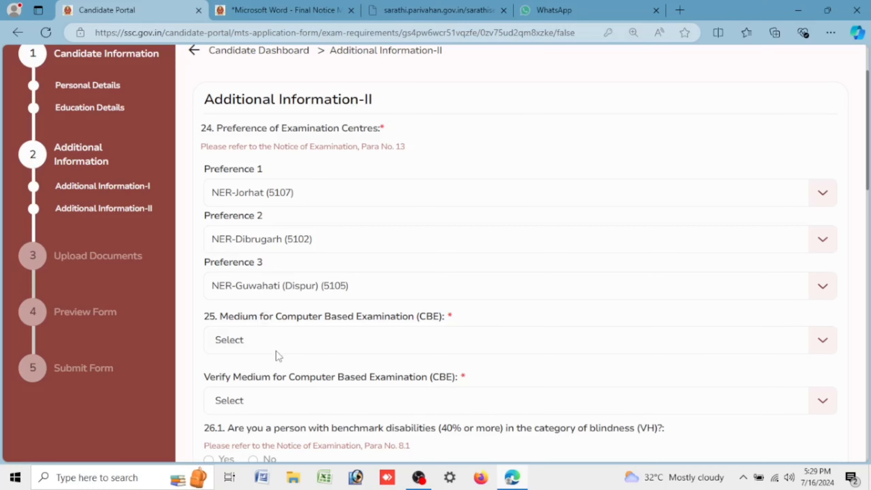
pyautogui.scroll(-1, 277, 355)
# Step: Select Assamese (03) in both the Medium for CBE and Verify Medium dropdowns
pyautogui.scroll(-5, 276, 355)
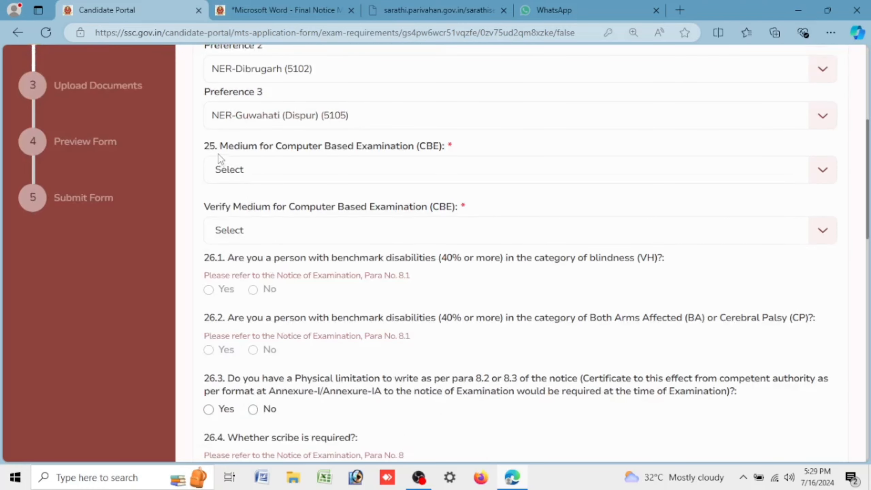
pyautogui.moveTo(235, 142); pyautogui.dragTo(461, 148)
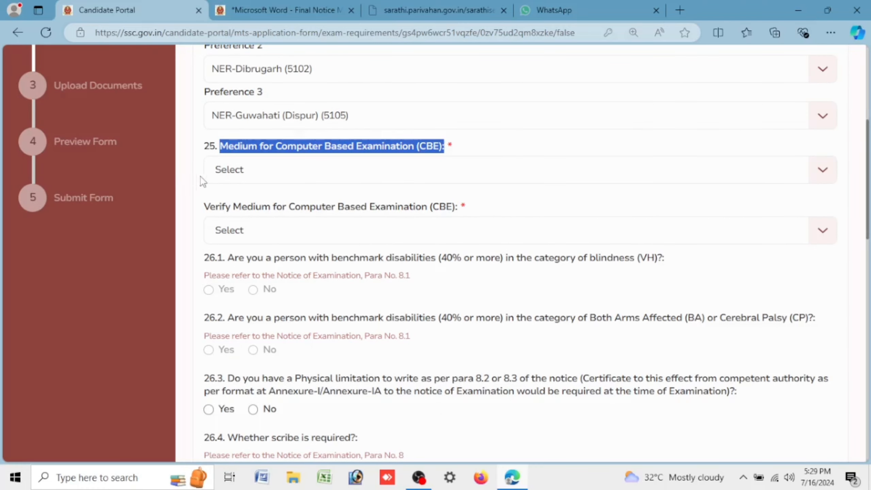
pyautogui.click(311, 167)
pyautogui.click(311, 249)
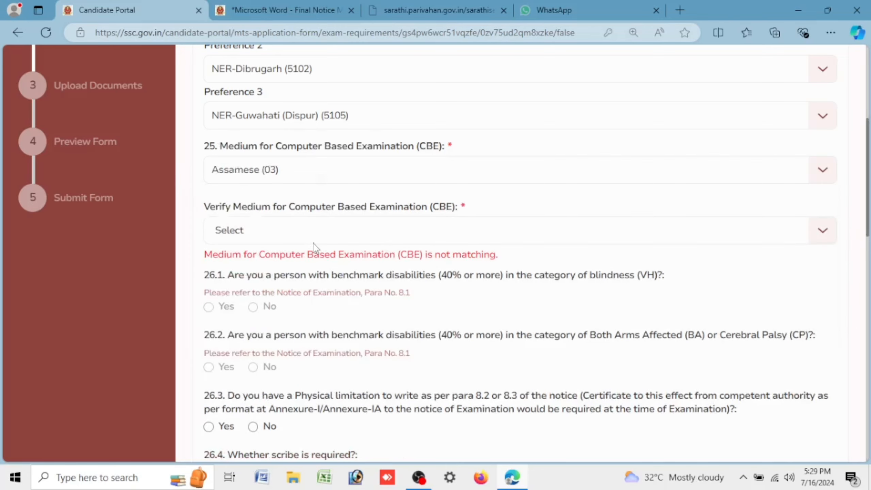
pyautogui.click(301, 228)
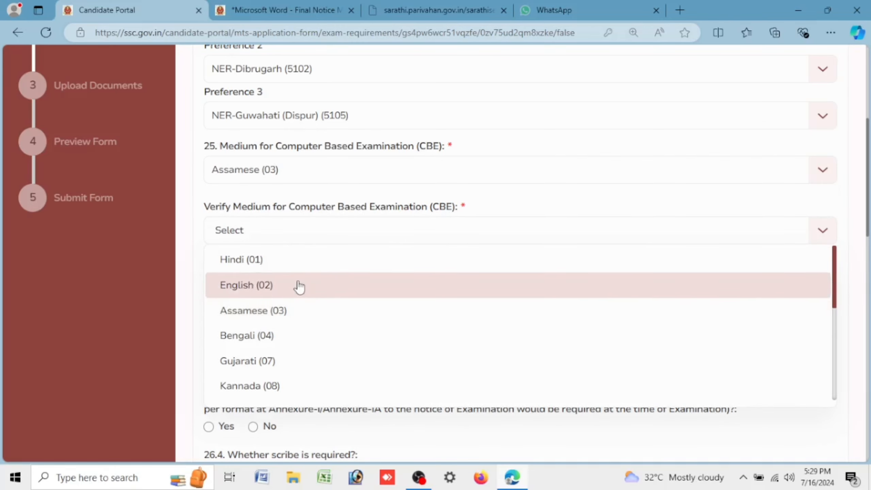
pyautogui.click(306, 307)
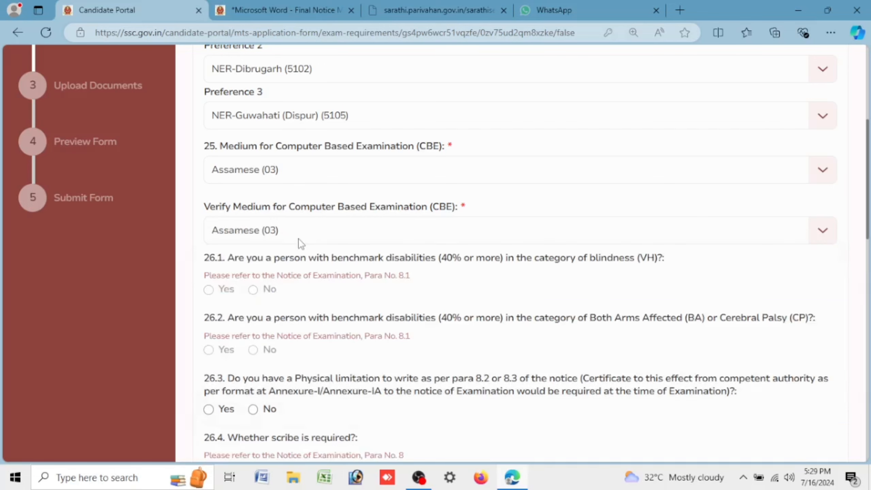
pyautogui.scroll(-5, 301, 243)
# Step: Answer No to question 26.3 on physical limitation
pyautogui.click(253, 238)
pyautogui.scroll(-10, 254, 237)
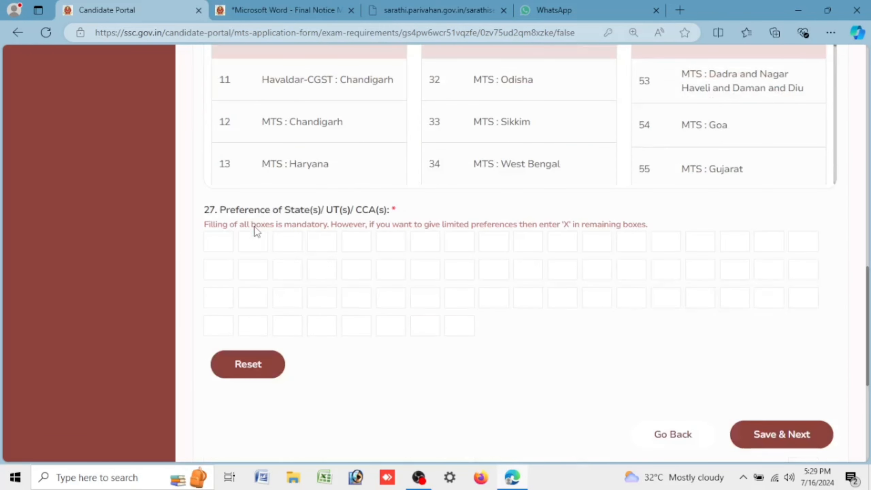
pyautogui.scroll(5, 400, 178)
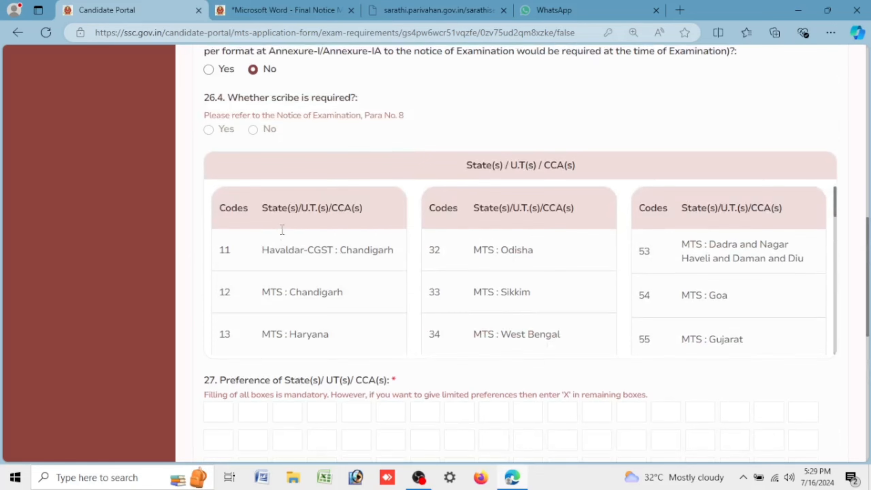
pyautogui.scroll(-10, 287, 230)
pyautogui.scroll(4, 341, 225)
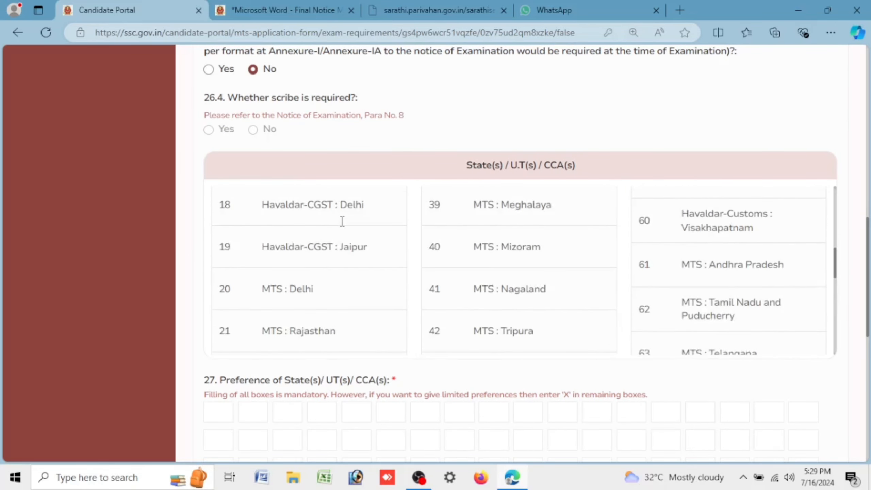
pyautogui.scroll(4, 342, 221)
pyautogui.moveTo(426, 291); pyautogui.dragTo(567, 295)
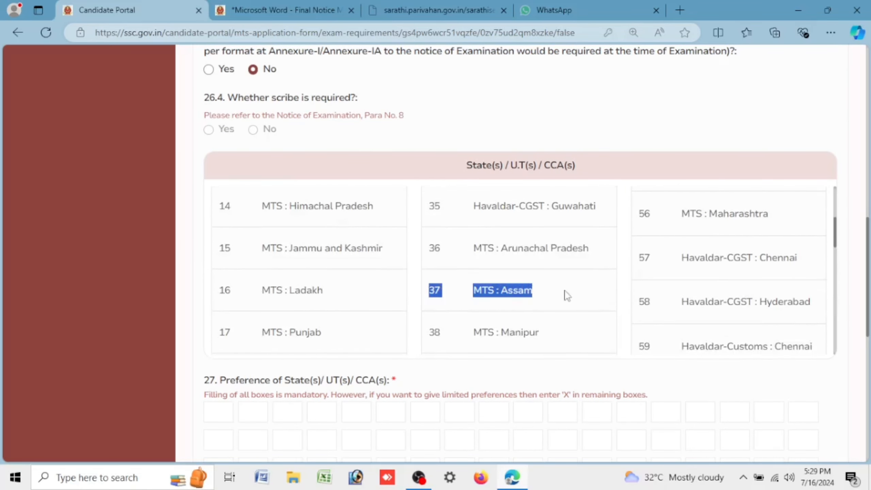
pyautogui.scroll(-5, 459, 146)
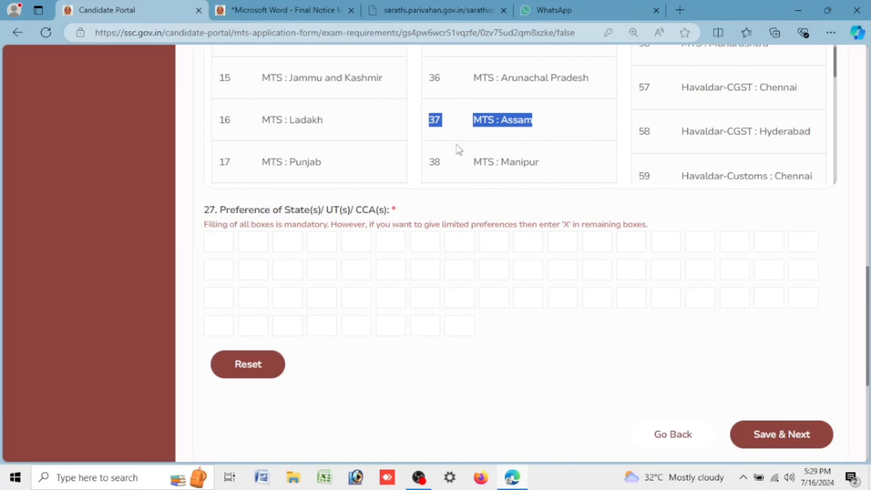
# Step: Enter 37 (MTS: Assam) as first State/UT preference, X in the other boxes, and save
pyautogui.click(214, 239)
pyautogui.write('37')
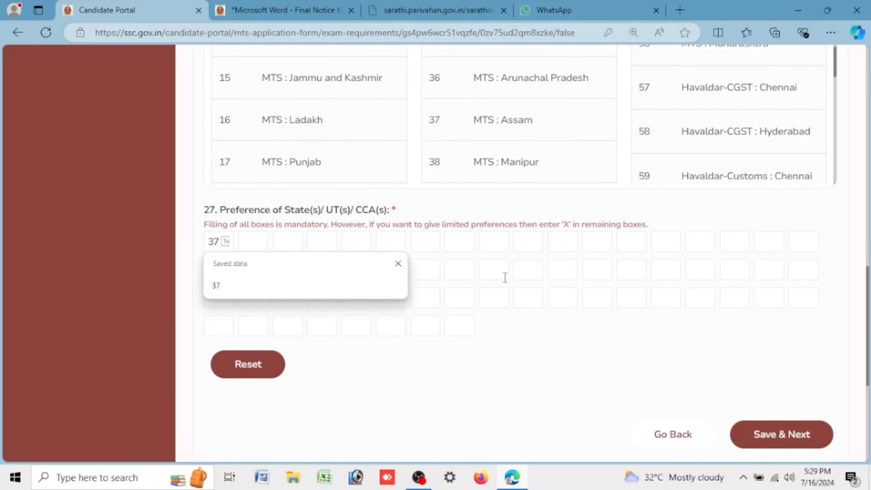
pyautogui.click(503, 278)
pyautogui.click(254, 239)
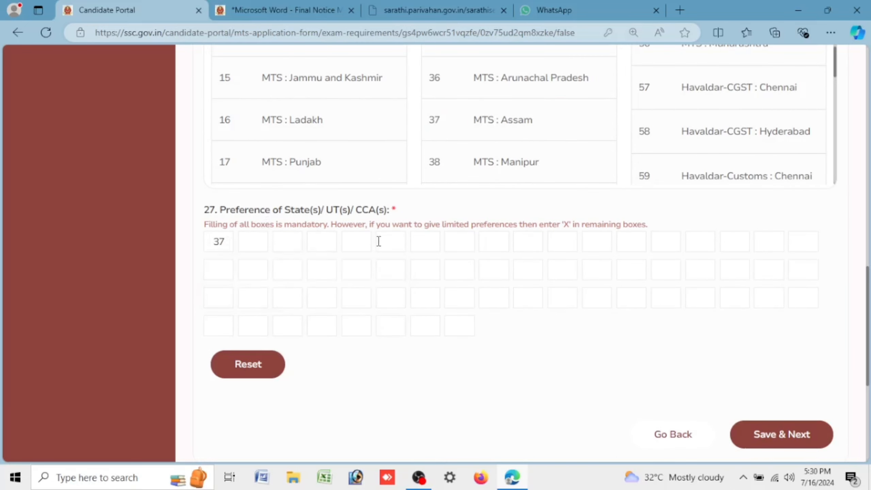
pyautogui.write('X')
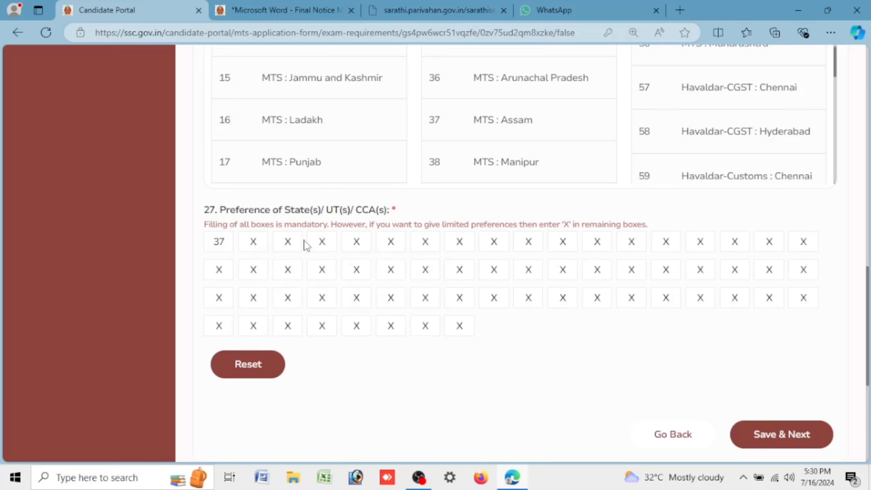
pyautogui.click(791, 437)
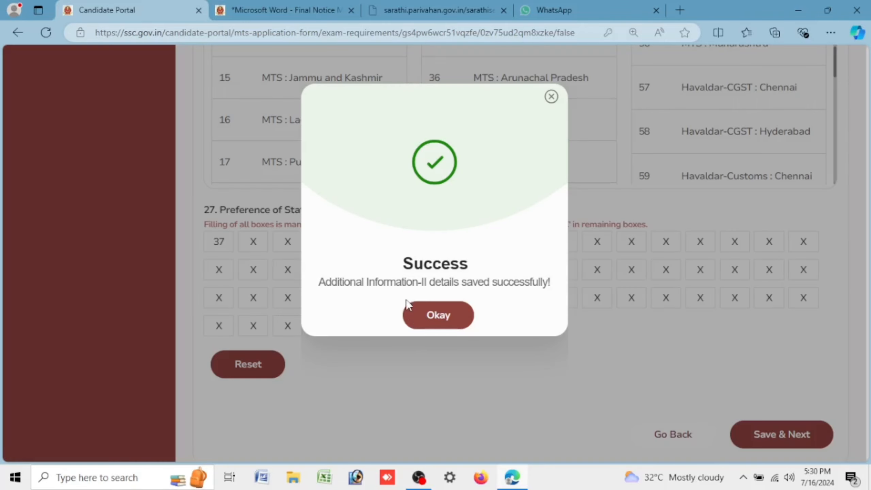
pyautogui.click(443, 313)
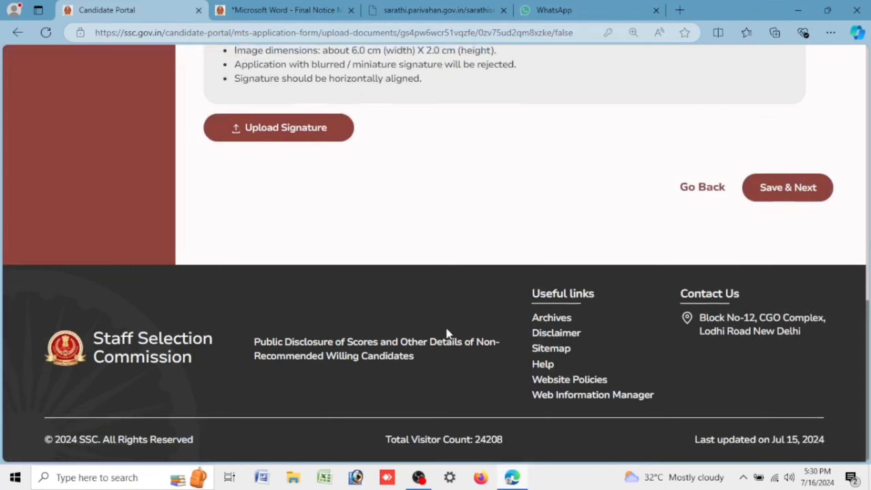
pyautogui.scroll(10, 446, 322)
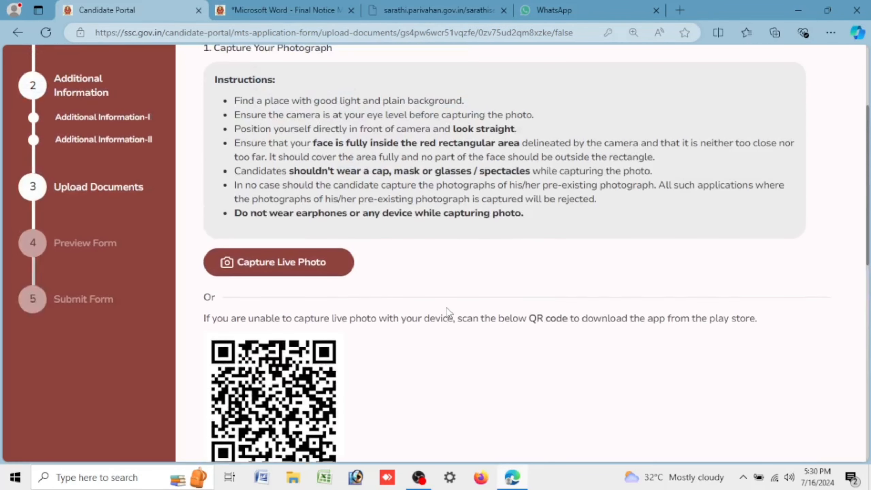
pyautogui.scroll(4, 447, 312)
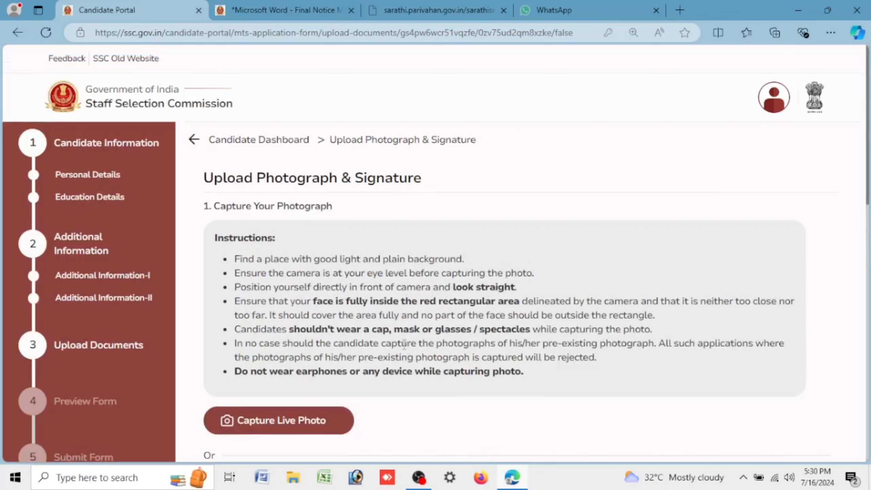
pyautogui.moveTo(204, 178); pyautogui.dragTo(443, 178)
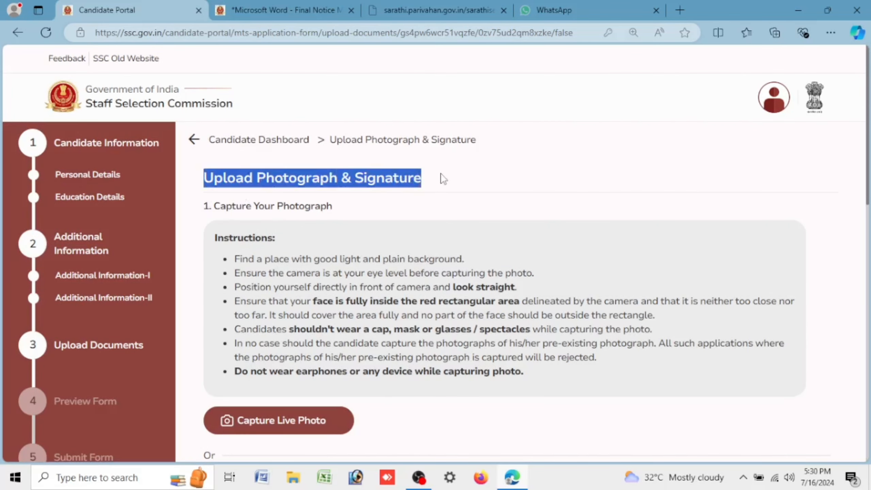
pyautogui.scroll(-4, 434, 269)
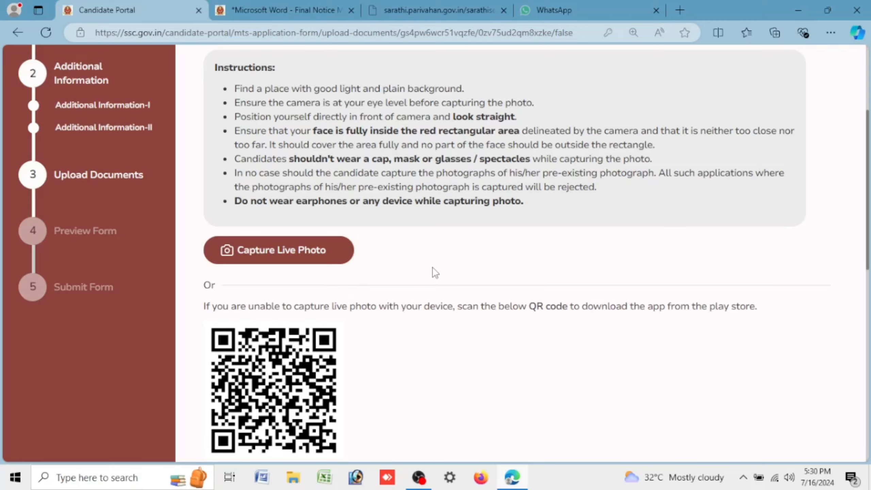
pyautogui.scroll(-4, 434, 272)
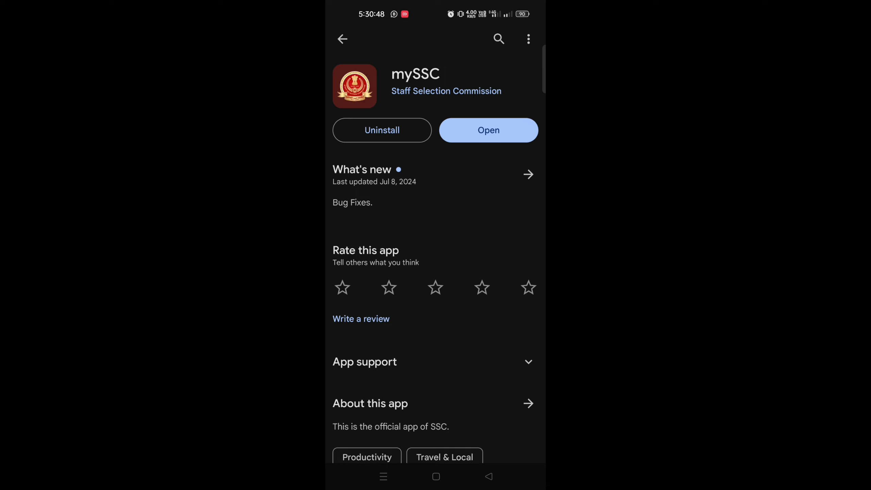
# Step: Launch mySSC, log in with the registration number and password, and accept the privacy policy
pyautogui.click(488, 130)
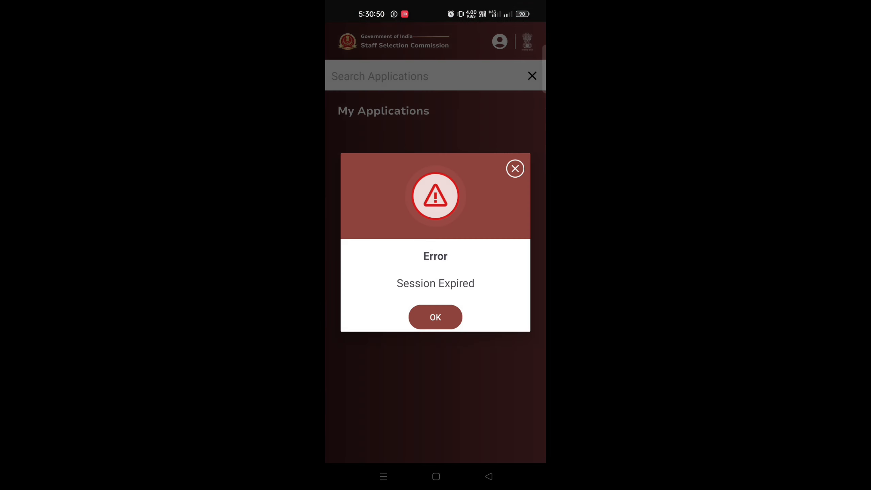
pyautogui.click(442, 319)
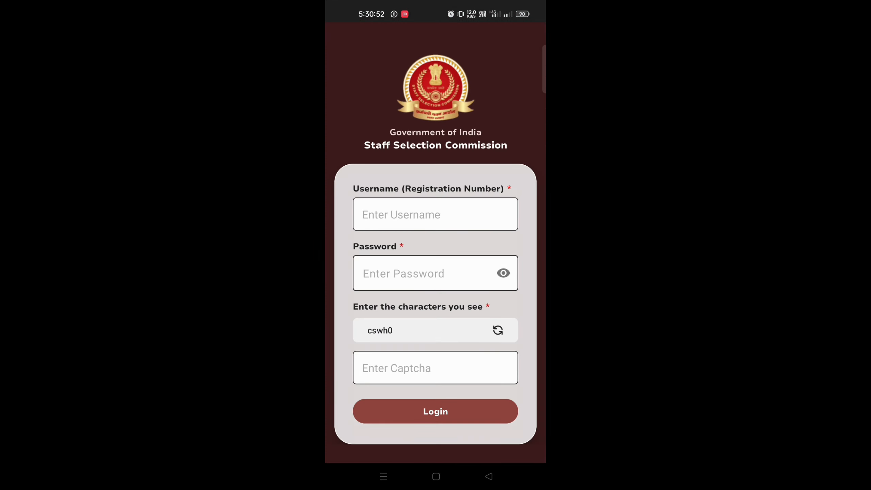
pyautogui.click(481, 214)
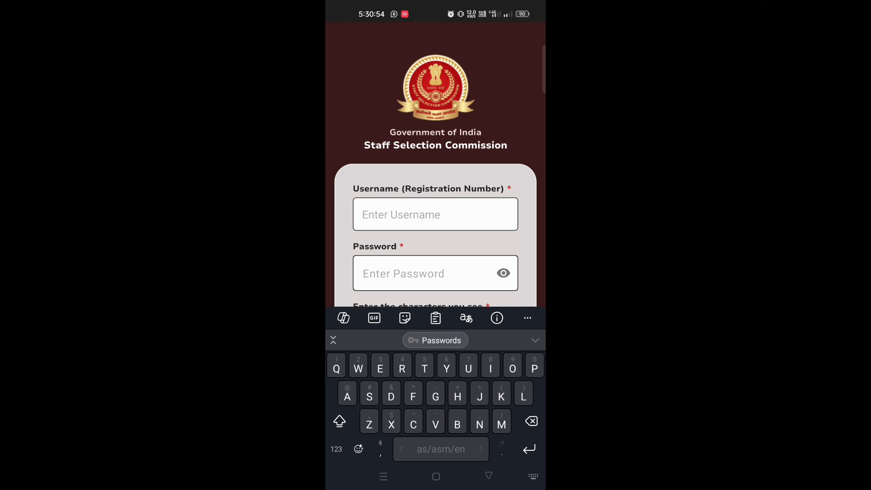
pyautogui.click(338, 449)
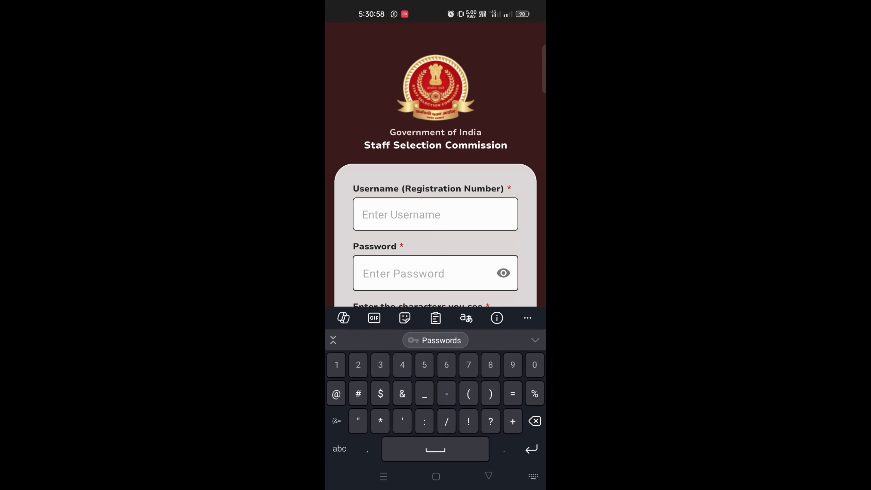
pyautogui.write('1')
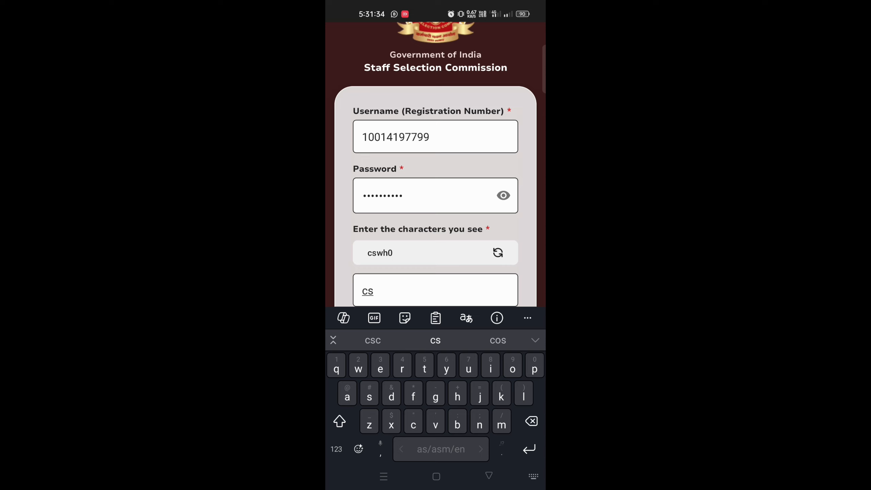
pyautogui.write('wh0')
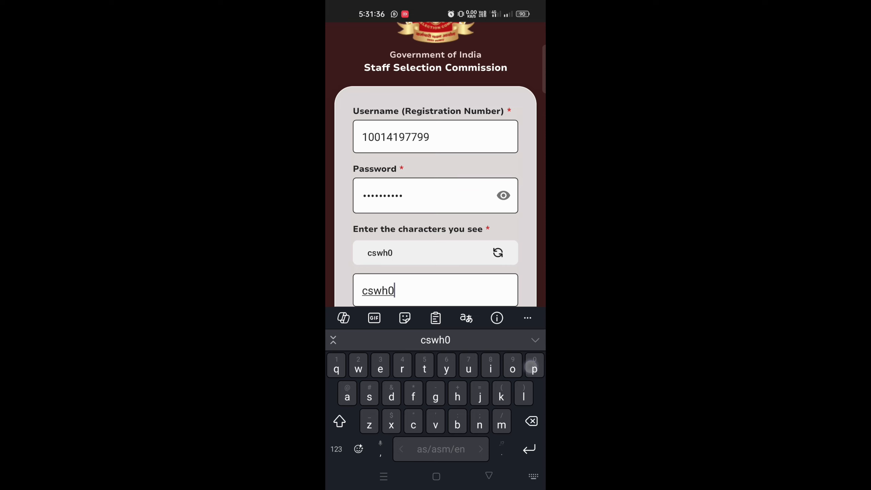
pyautogui.click(488, 475)
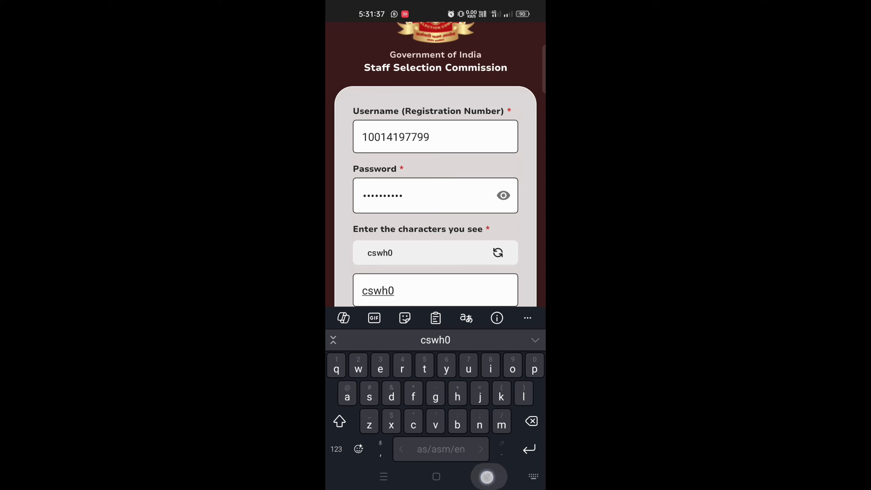
pyautogui.click(461, 415)
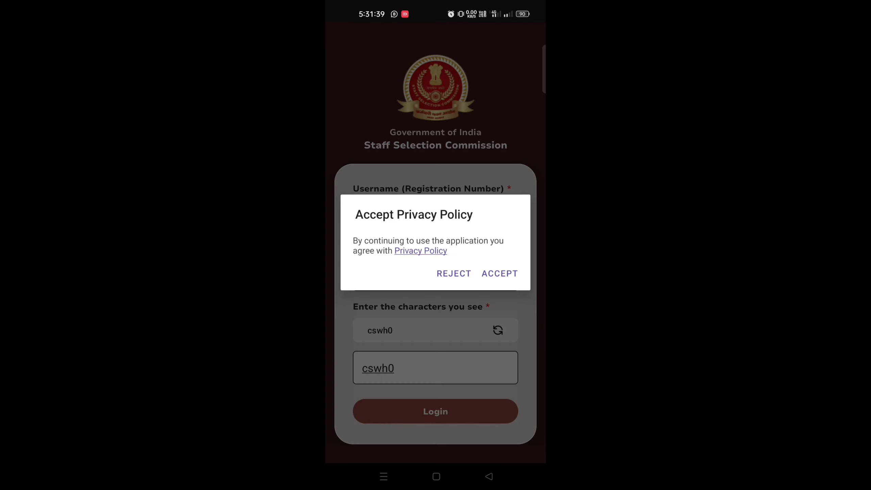
pyautogui.click(499, 273)
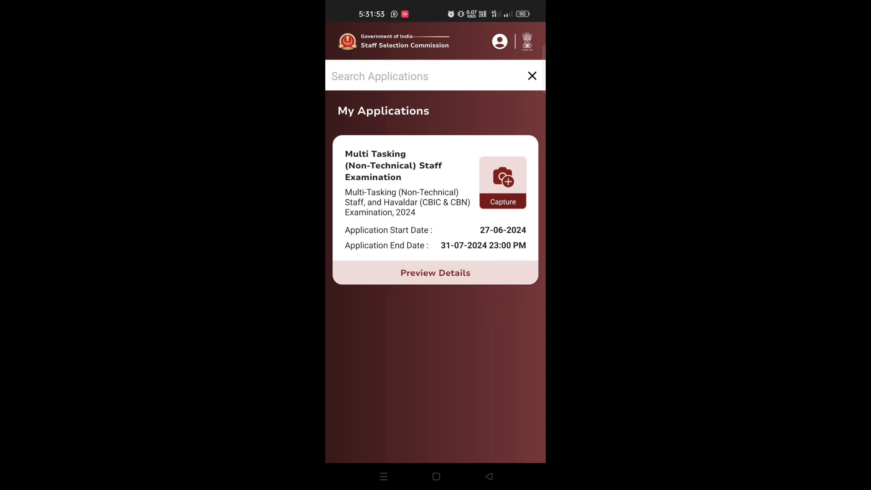
# Step: Begin live photo capture on the MTS application card and accept the photo guidelines
pyautogui.click(503, 182)
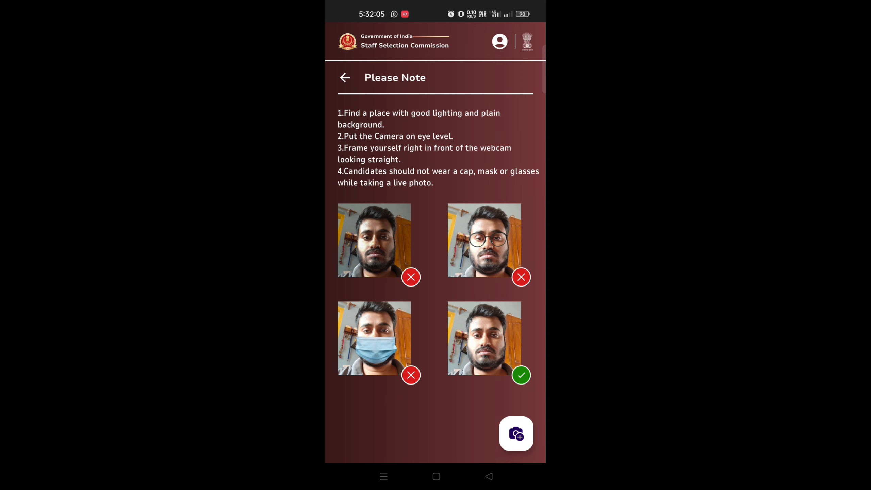
pyautogui.click(516, 433)
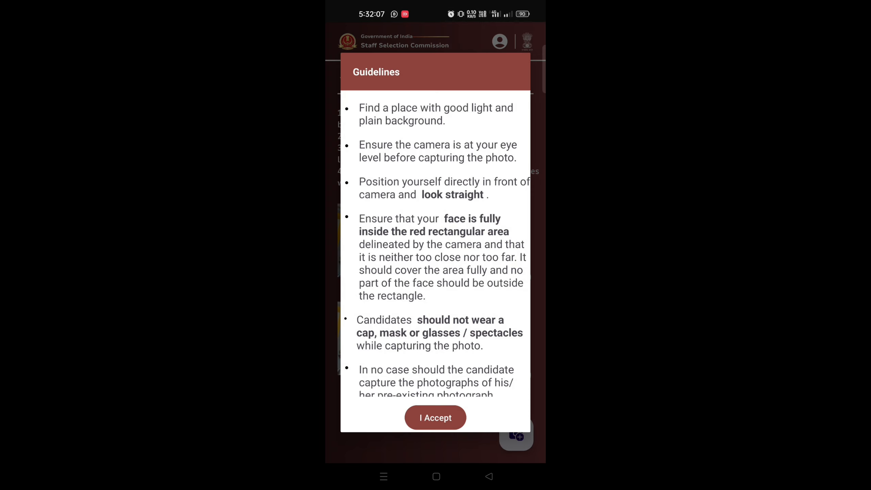
pyautogui.click(444, 421)
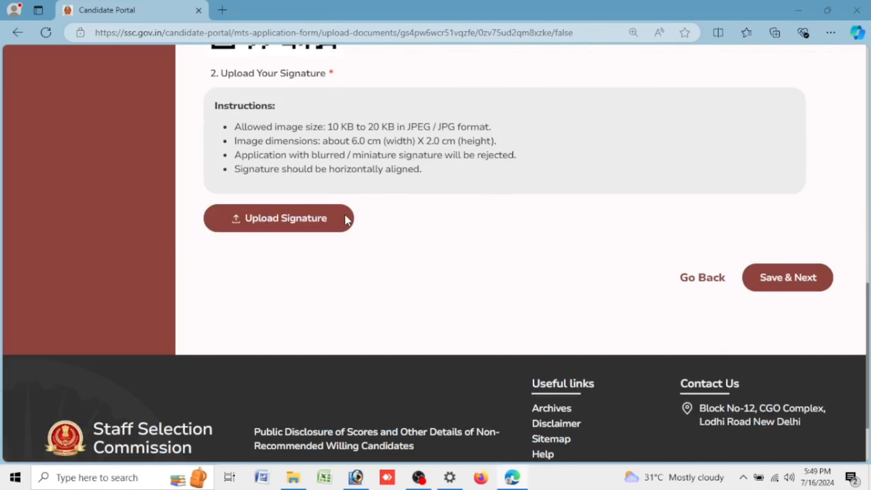
# Step: Upload BHA SIGN from Local Disk (D:) as the signature image
pyautogui.click(344, 218)
pyautogui.click(65, 255)
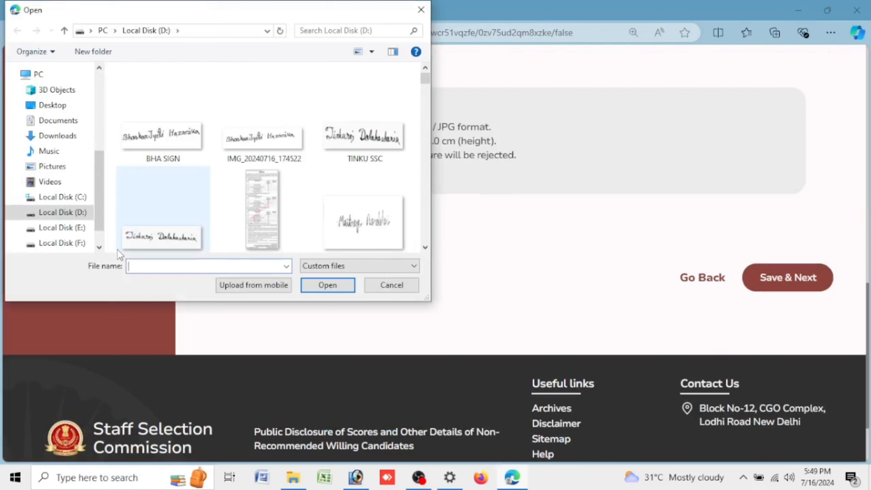
pyautogui.click(166, 147)
pyautogui.click(328, 288)
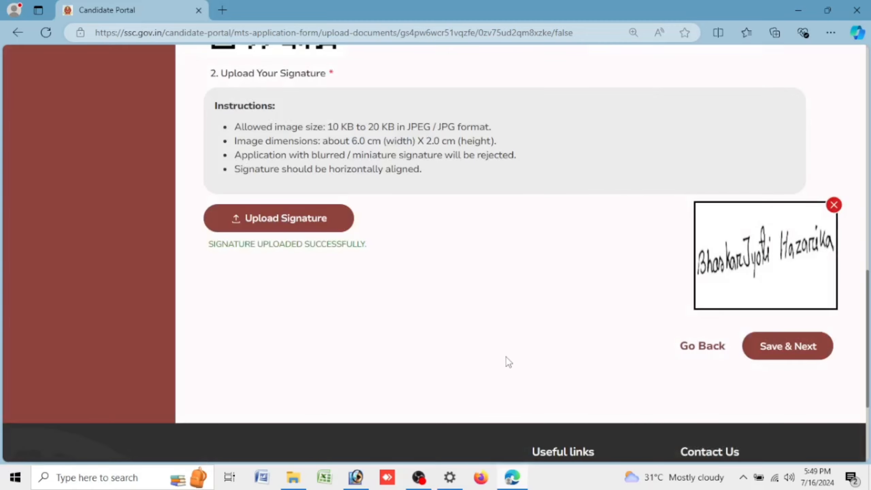
pyautogui.scroll(10, 499, 402)
pyautogui.scroll(-10, 486, 297)
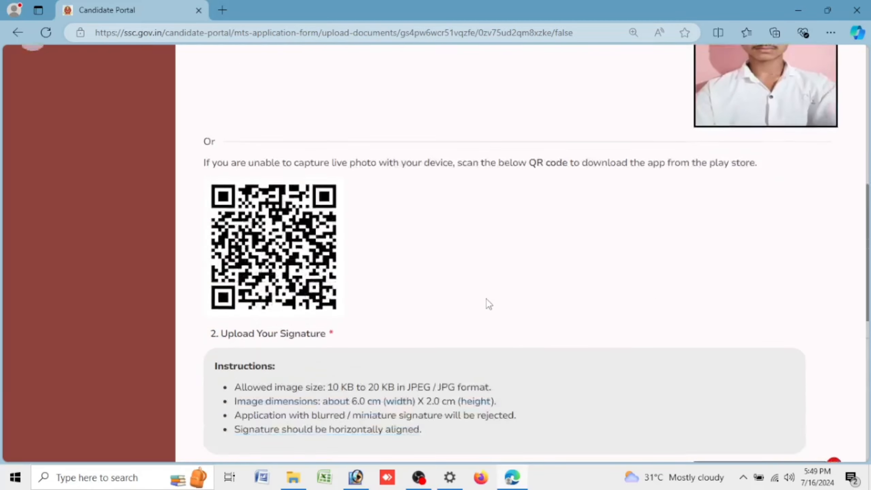
pyautogui.moveTo(234, 129); pyautogui.dragTo(424, 167)
# Step: Save the uploaded documents, review the preview form and submit the MTS application
pyautogui.click(785, 347)
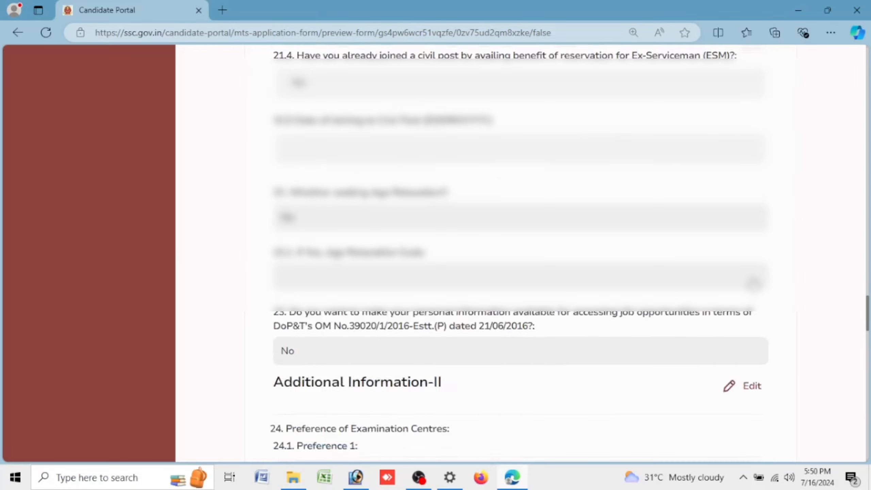
pyautogui.scroll(-15, 751, 323)
pyautogui.scroll(-5, 749, 322)
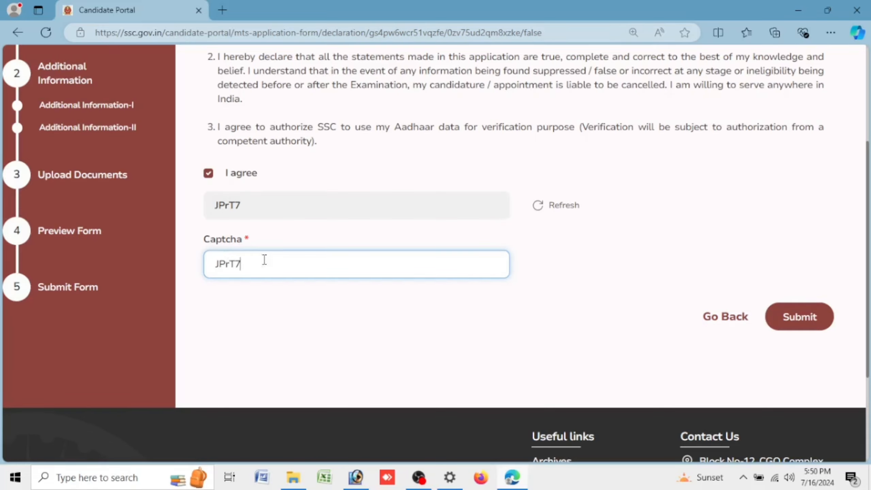
pyautogui.click(816, 317)
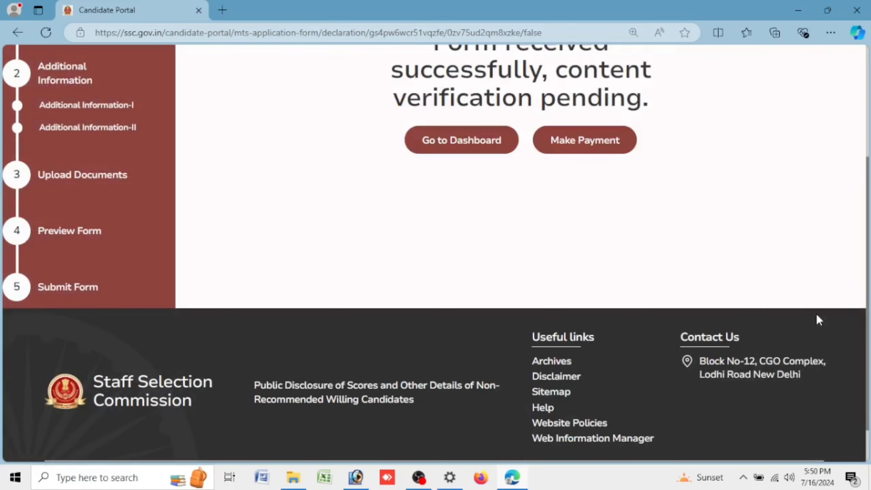
# Step: Pay the 100 application fee online and go back to the Candidate Dashboard from the e-receipt
pyautogui.scroll(5, 791, 274)
pyautogui.moveTo(427, 222); pyautogui.dragTo(673, 272)
pyautogui.click(668, 369)
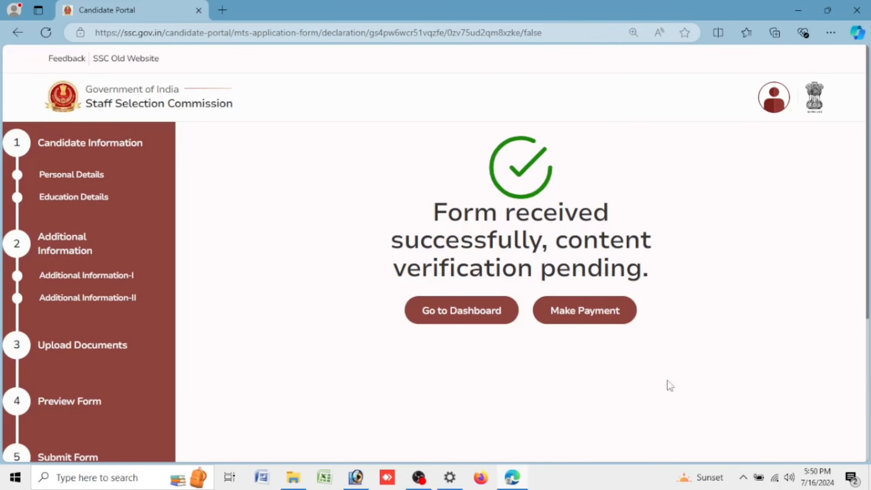
pyautogui.click(595, 310)
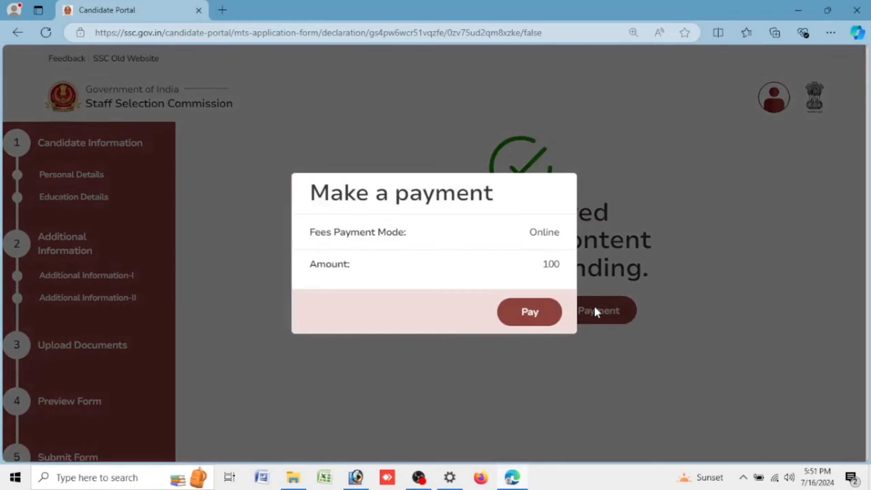
pyautogui.click(532, 316)
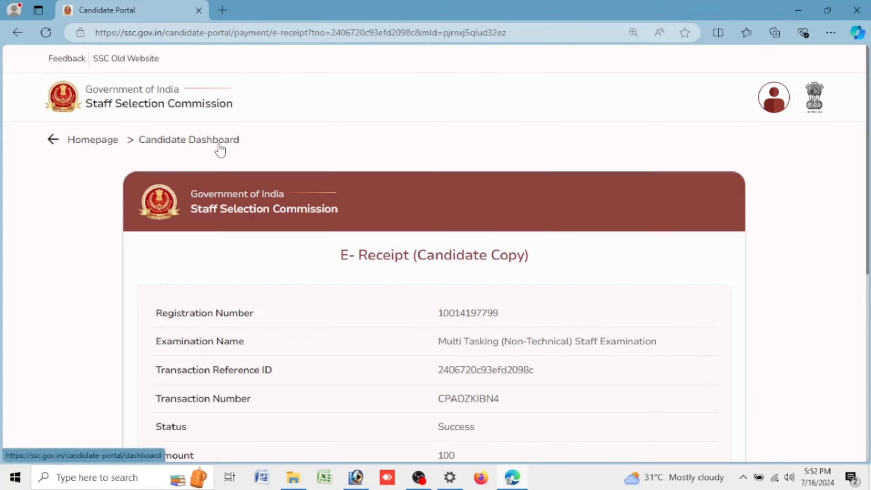
pyautogui.click(219, 150)
# Step: Print the submitted MTS application form from My Applications
pyautogui.scroll(-10, 514, 315)
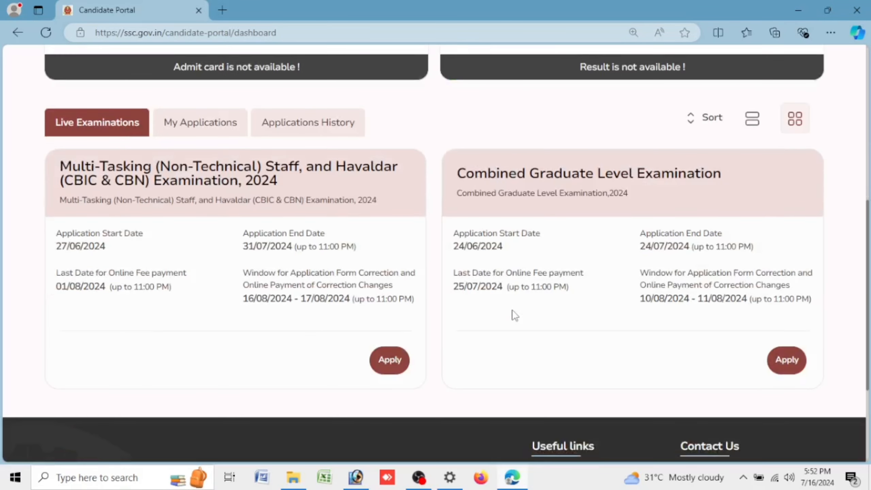
pyautogui.click(195, 132)
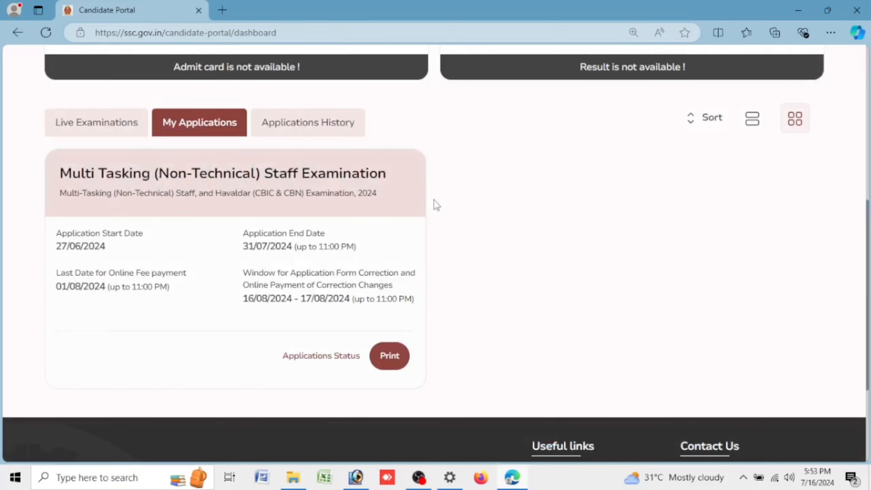
pyautogui.moveTo(61, 173); pyautogui.dragTo(416, 175)
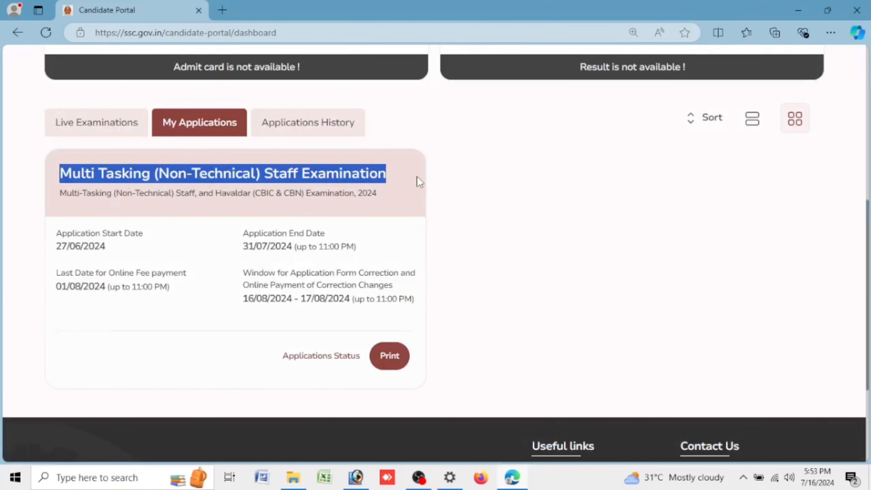
pyautogui.click(401, 382)
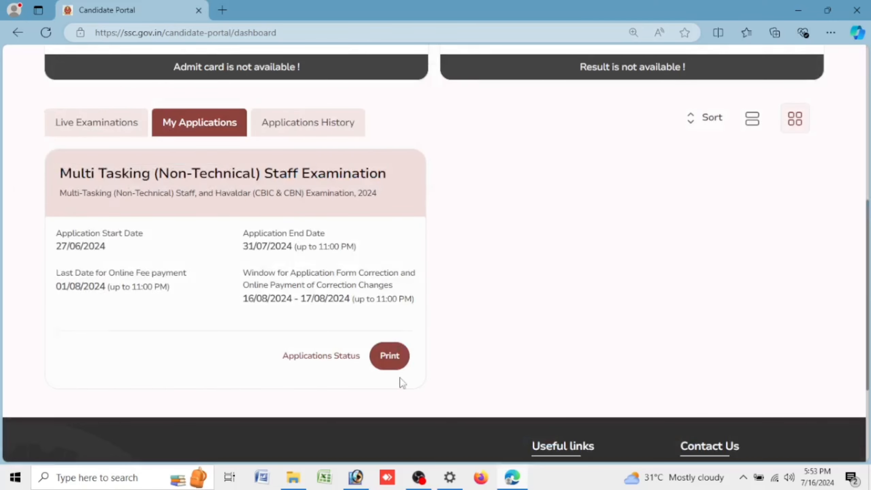
pyautogui.click(389, 357)
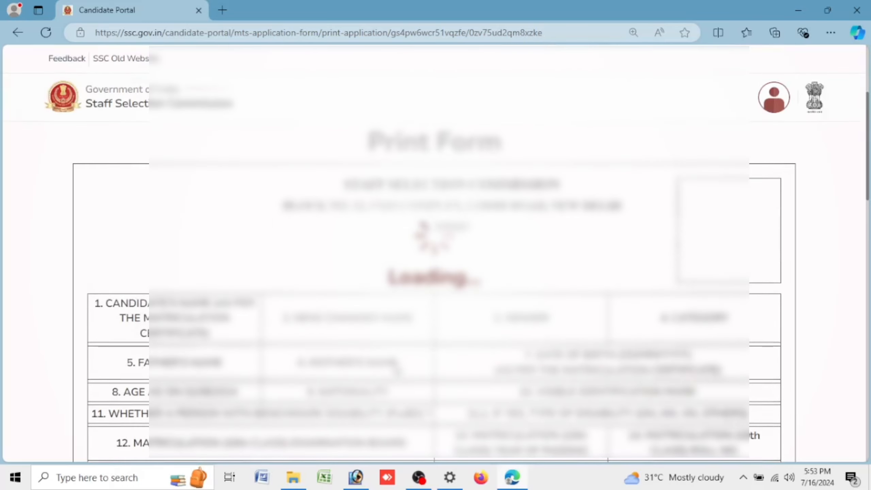
pyautogui.scroll(-20, 749, 202)
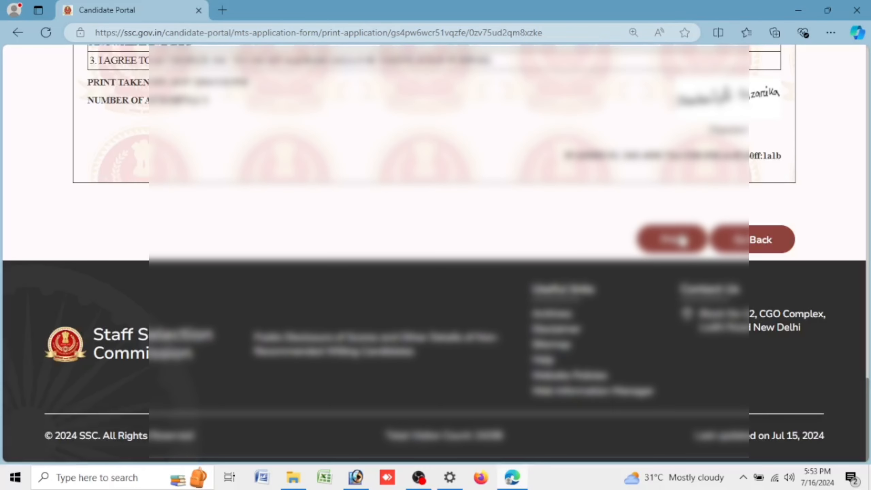
pyautogui.click(682, 239)
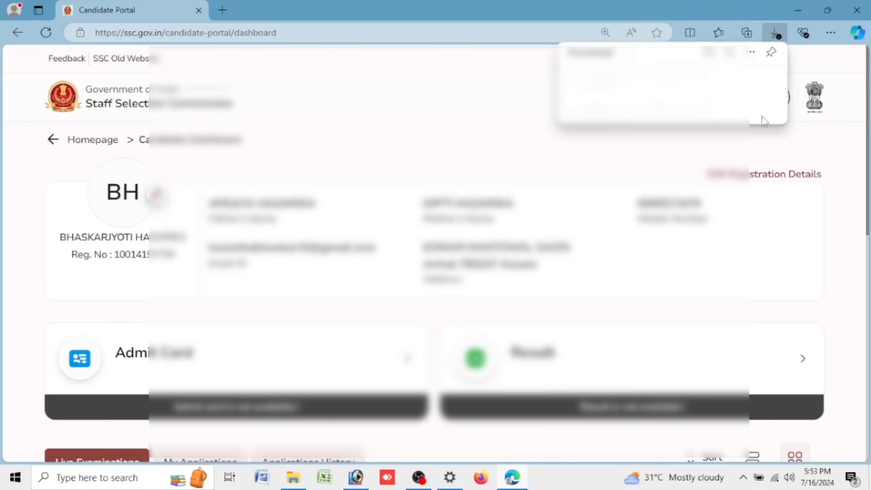
# Step: Log out of the candidate portal via the profile menu
pyautogui.click(570, 158)
pyautogui.click(775, 103)
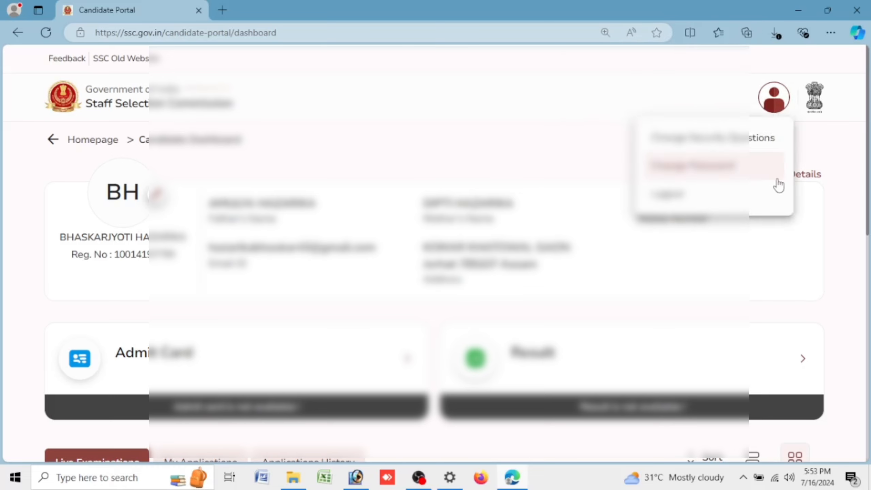
pyautogui.click(764, 200)
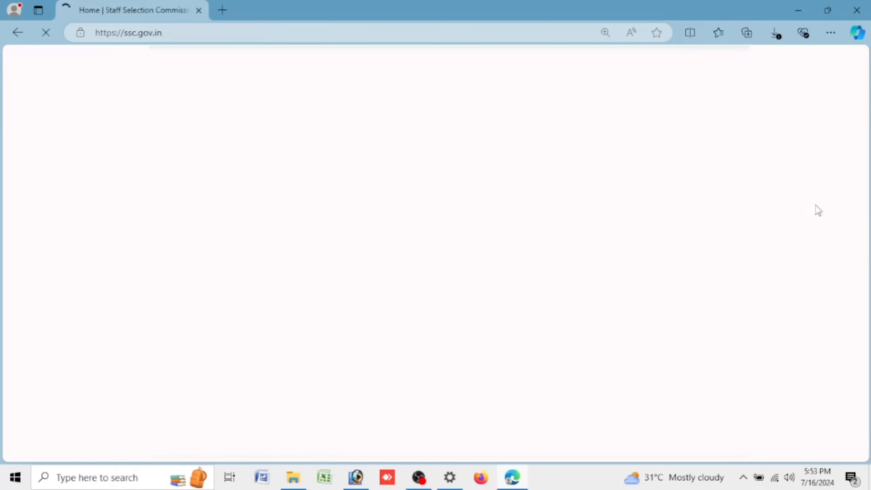